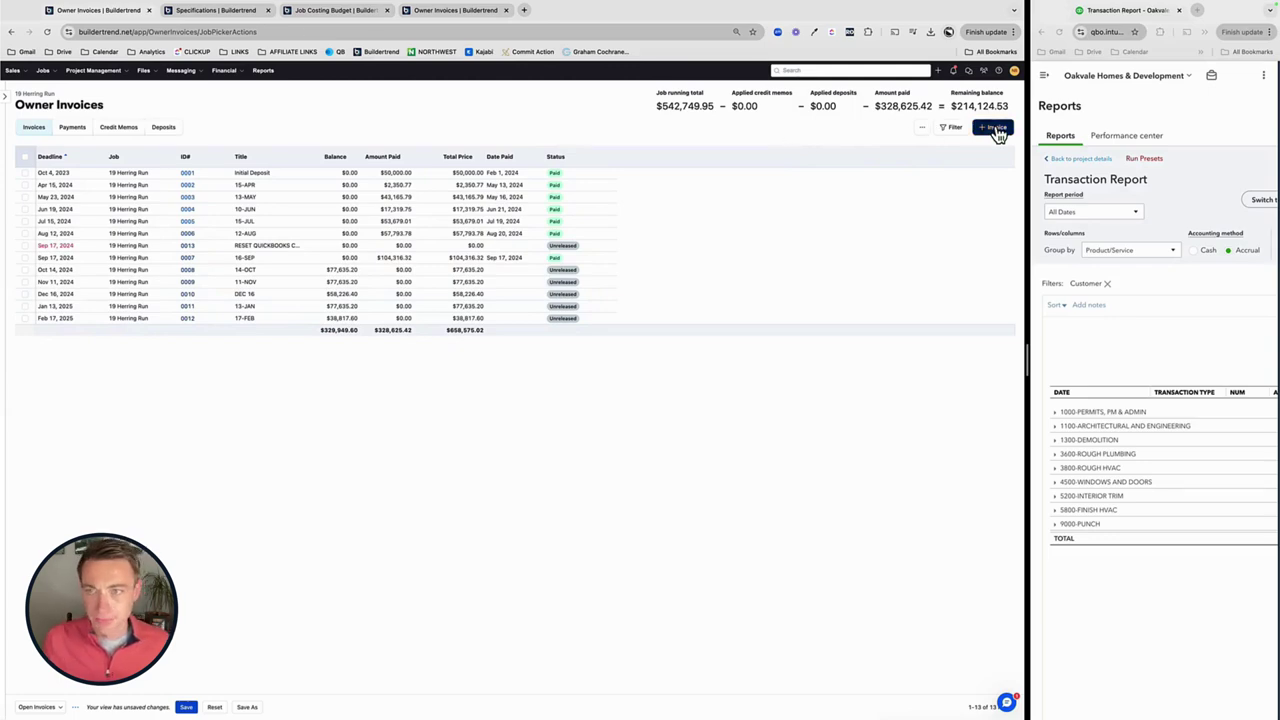
Step: Start a new owner invoice for the job and list the sources its line items can be added from
click(995, 128)
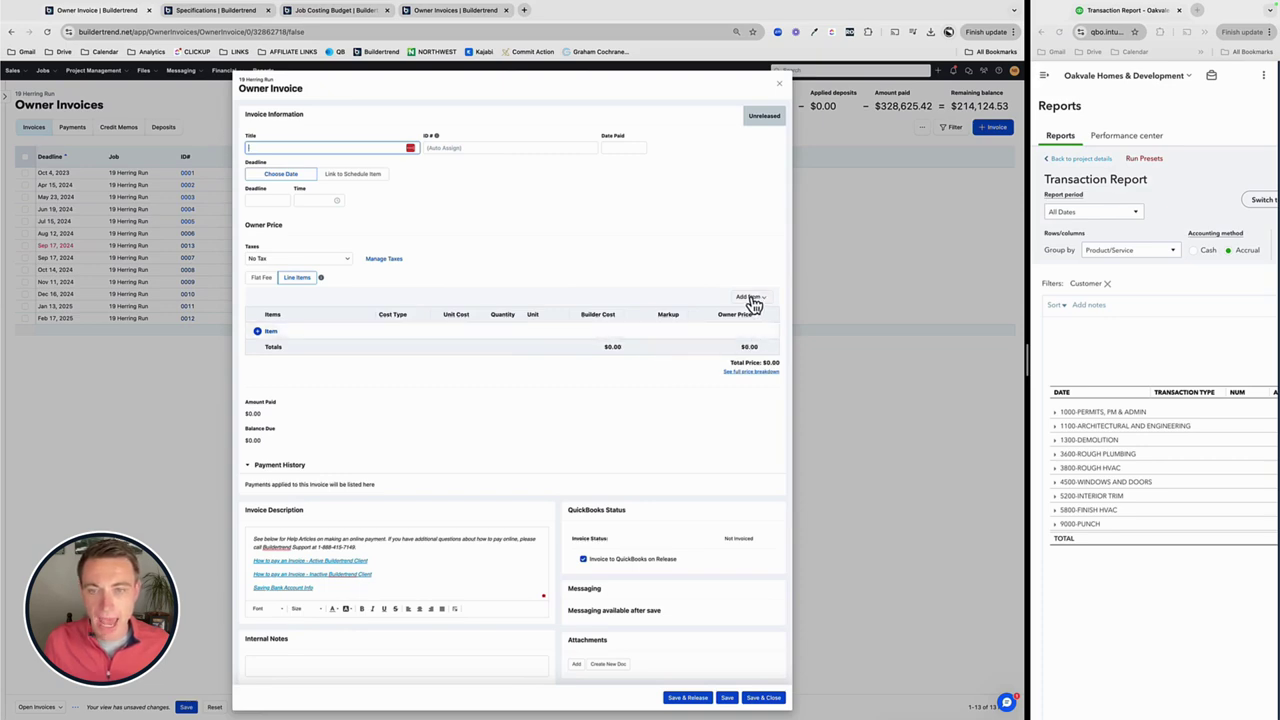
click(752, 301)
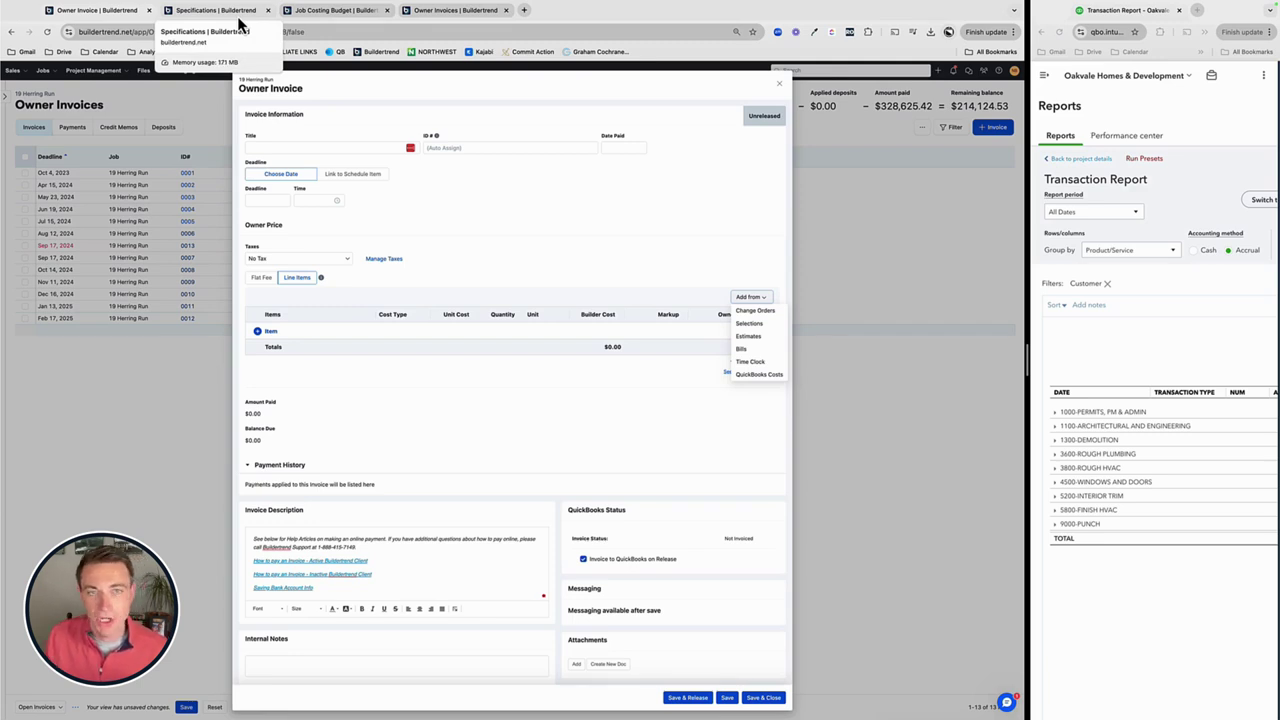
Step: Review the job's Pricing/Markup and INTERNAL LABOR PRICING specifications, and return to the new owner invoice
click(240, 20)
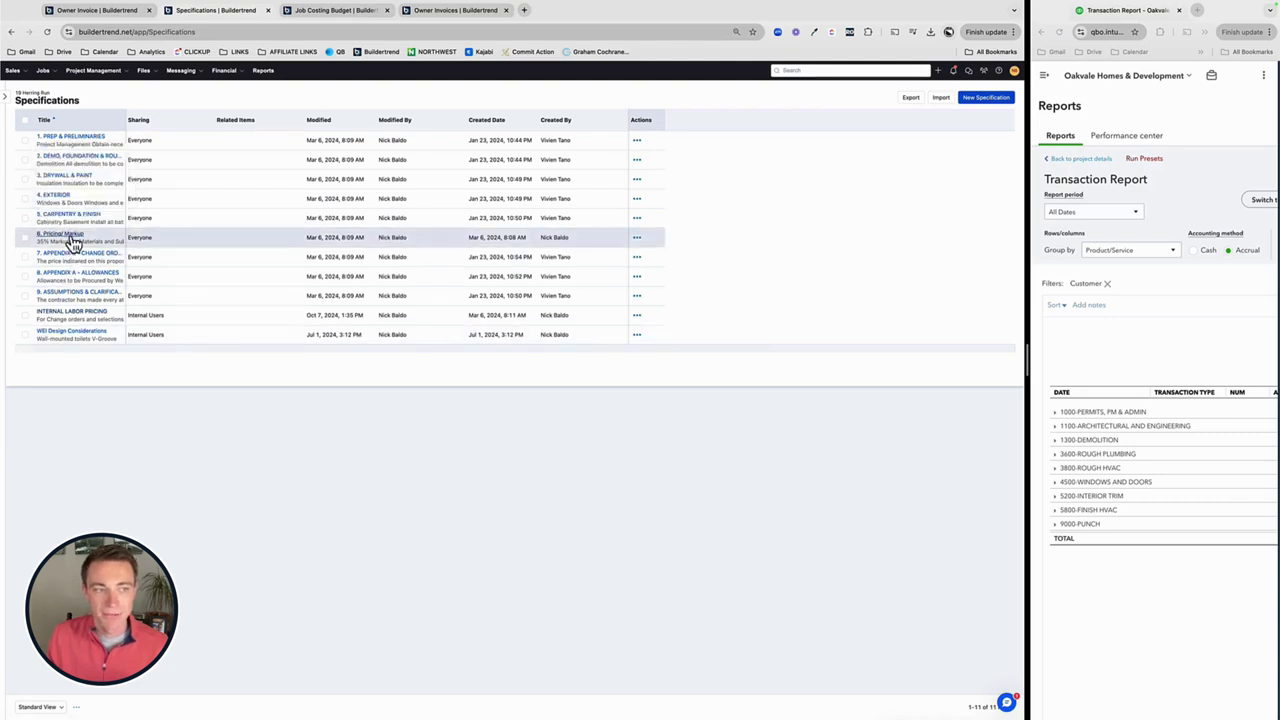
click(70, 236)
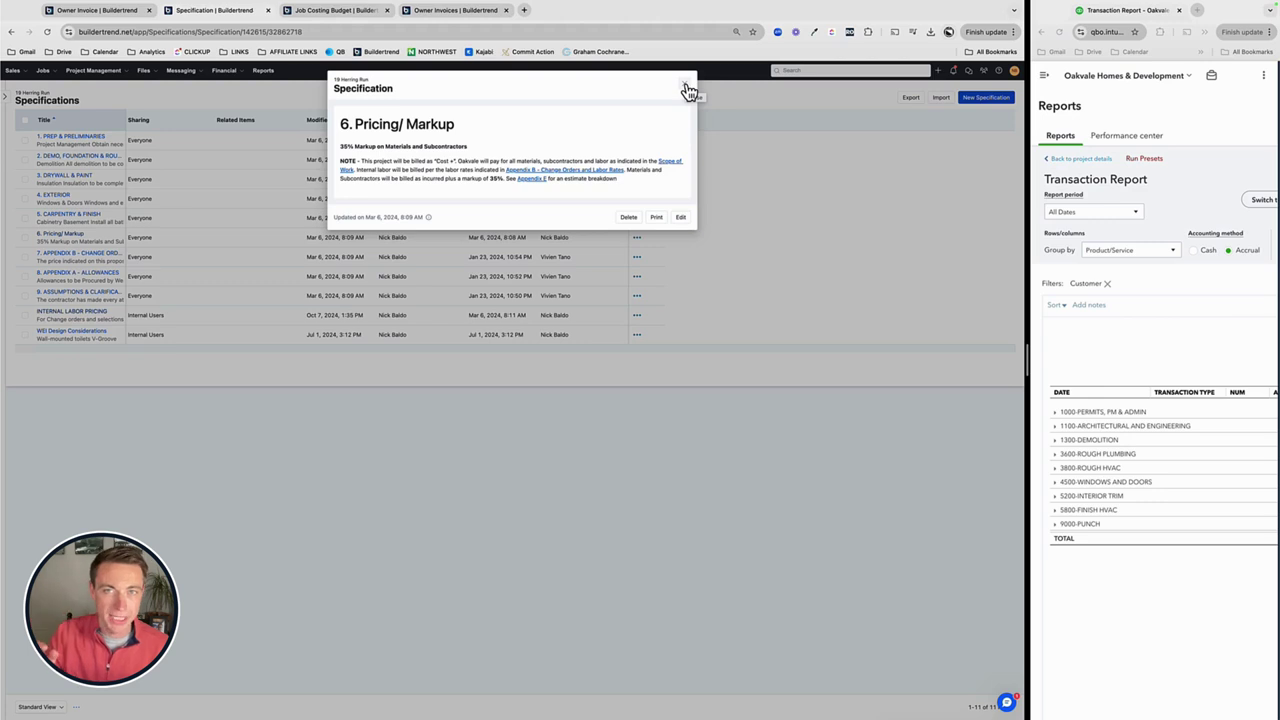
click(686, 88)
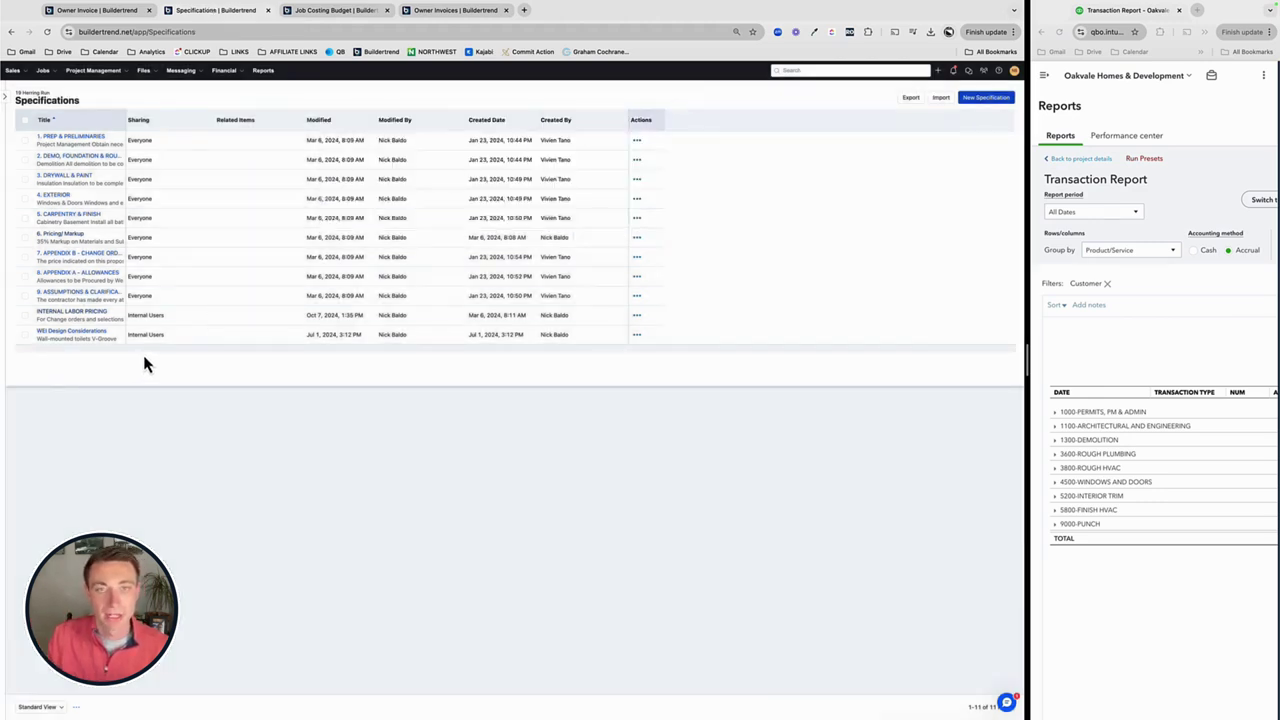
click(84, 317)
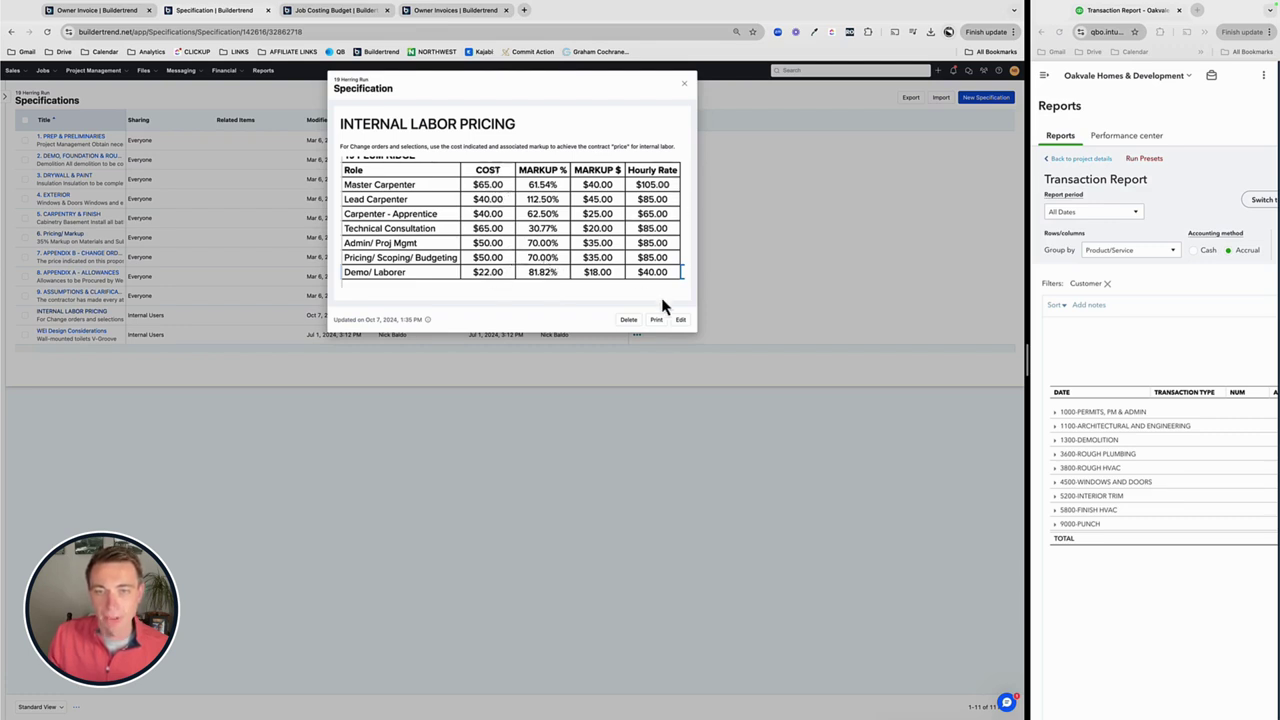
click(686, 90)
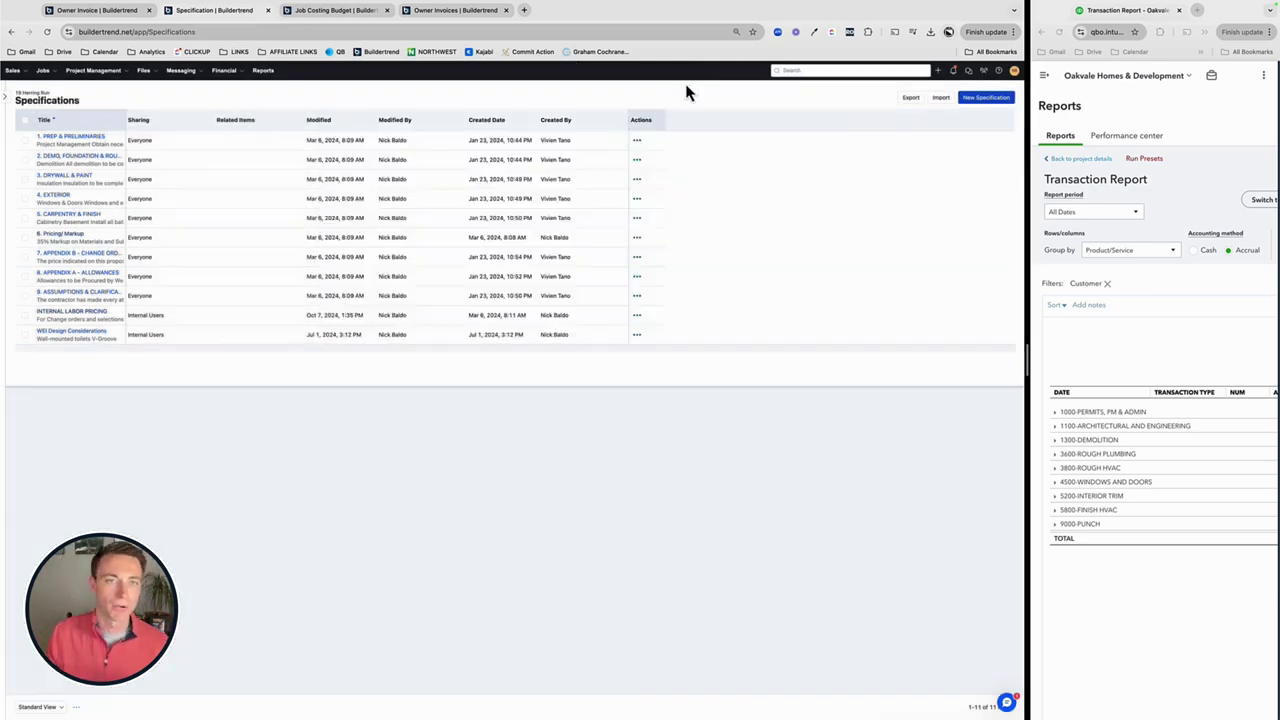
click(89, 22)
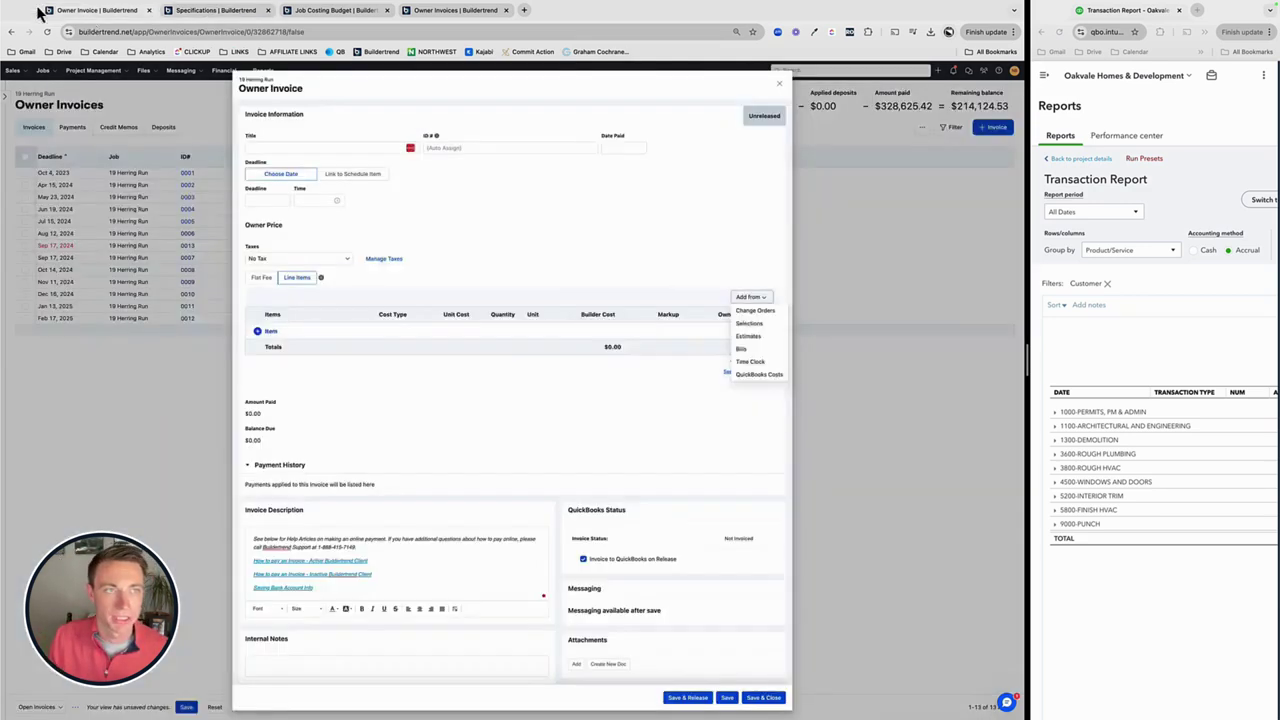
Step: Prepare the invoice's bill import with every line item selected, a 35% markup adjustment and attachments imported to the owner invoice
click(742, 349)
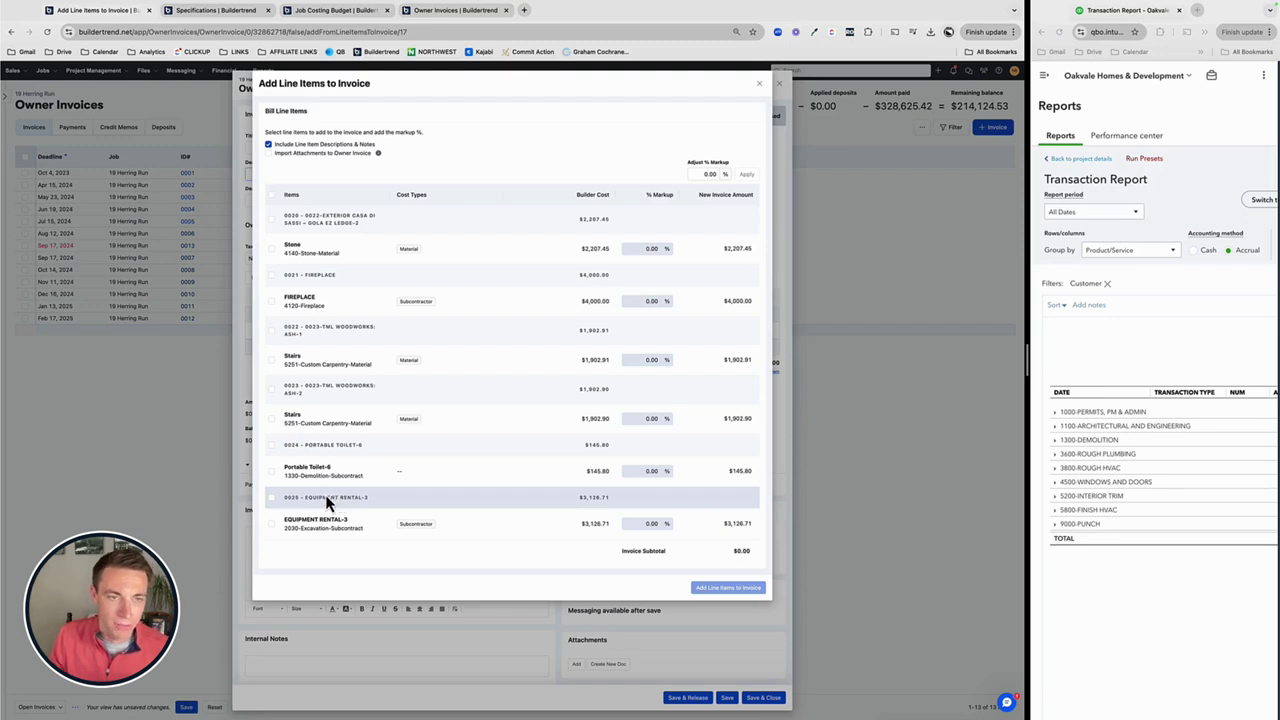
click(271, 196)
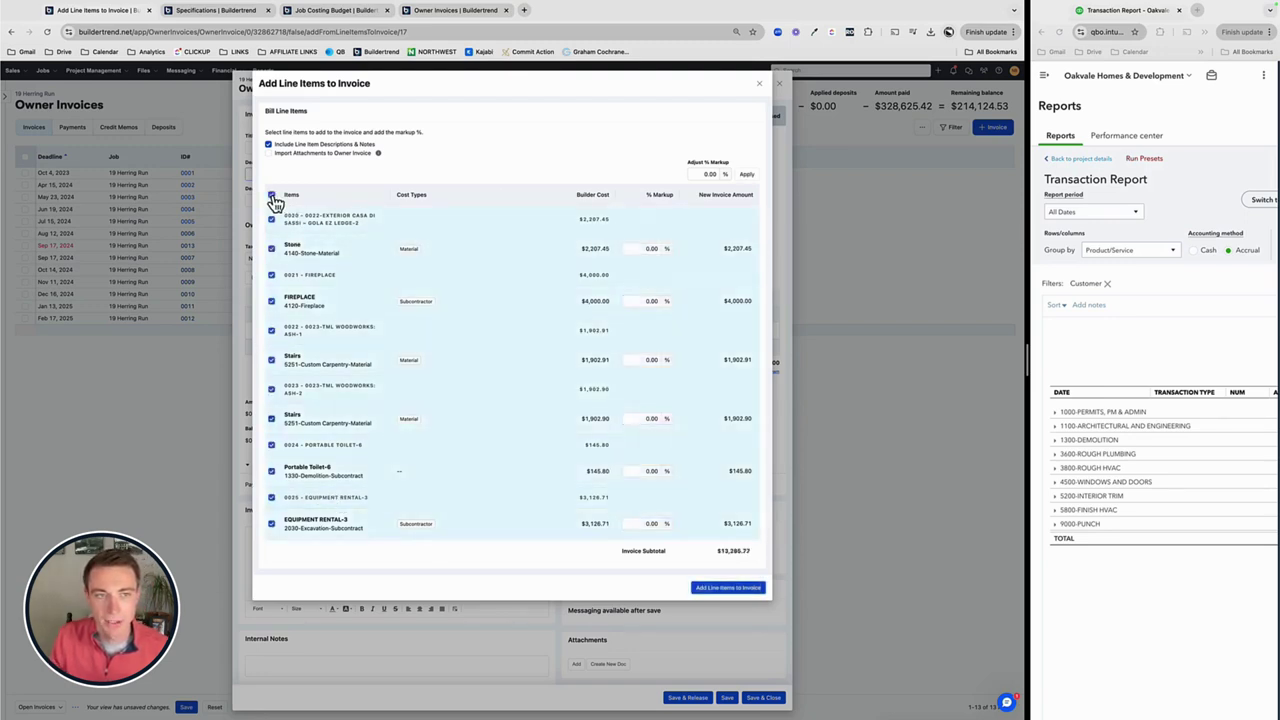
click(708, 174)
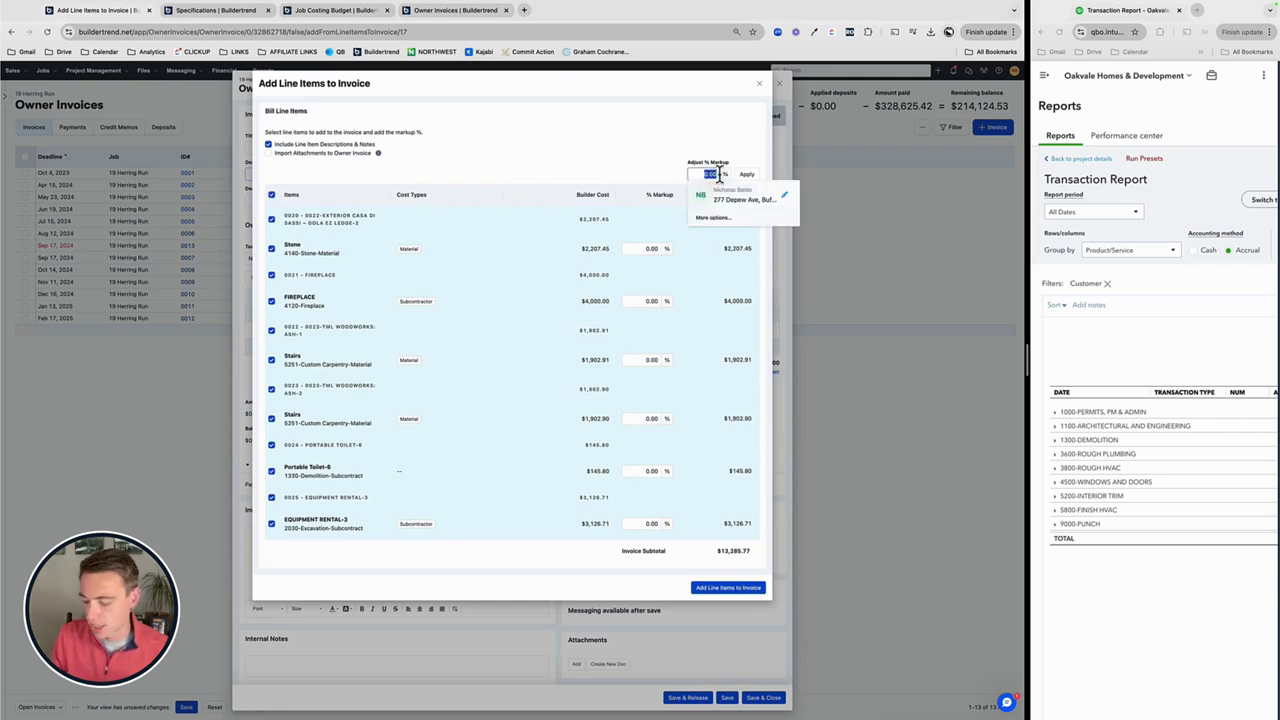
text(5)
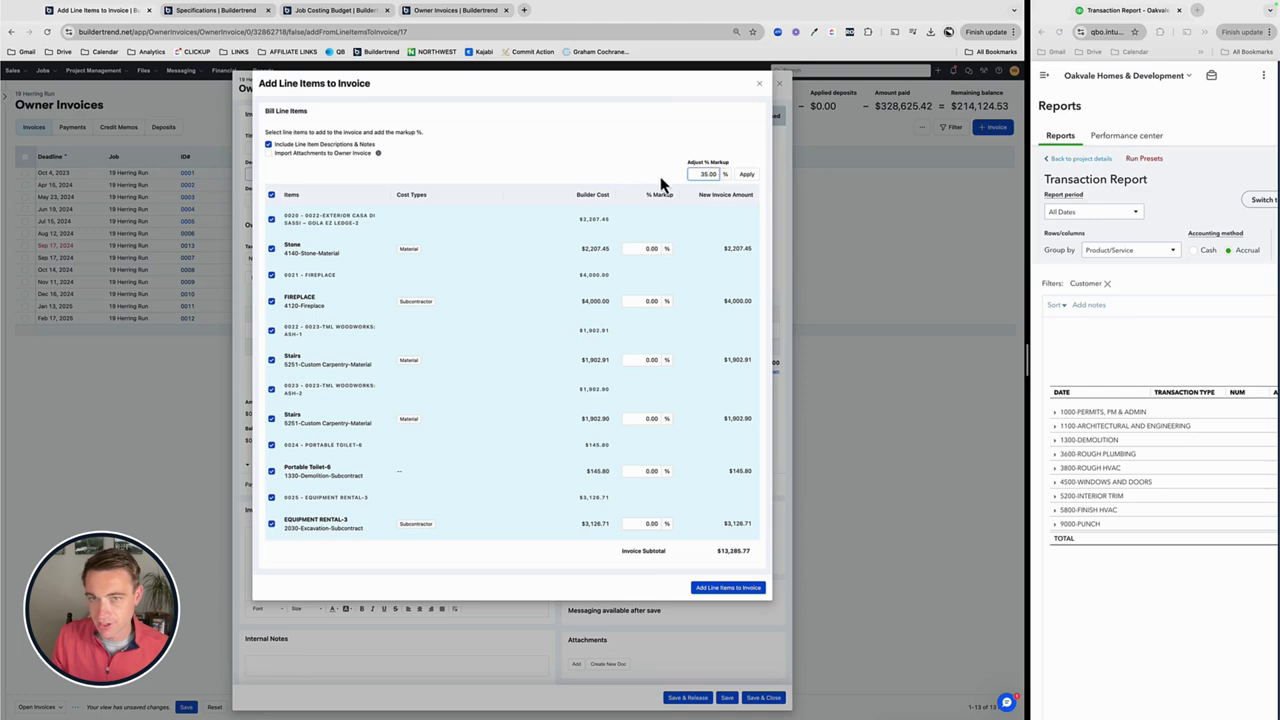
mouse_move(378, 155)
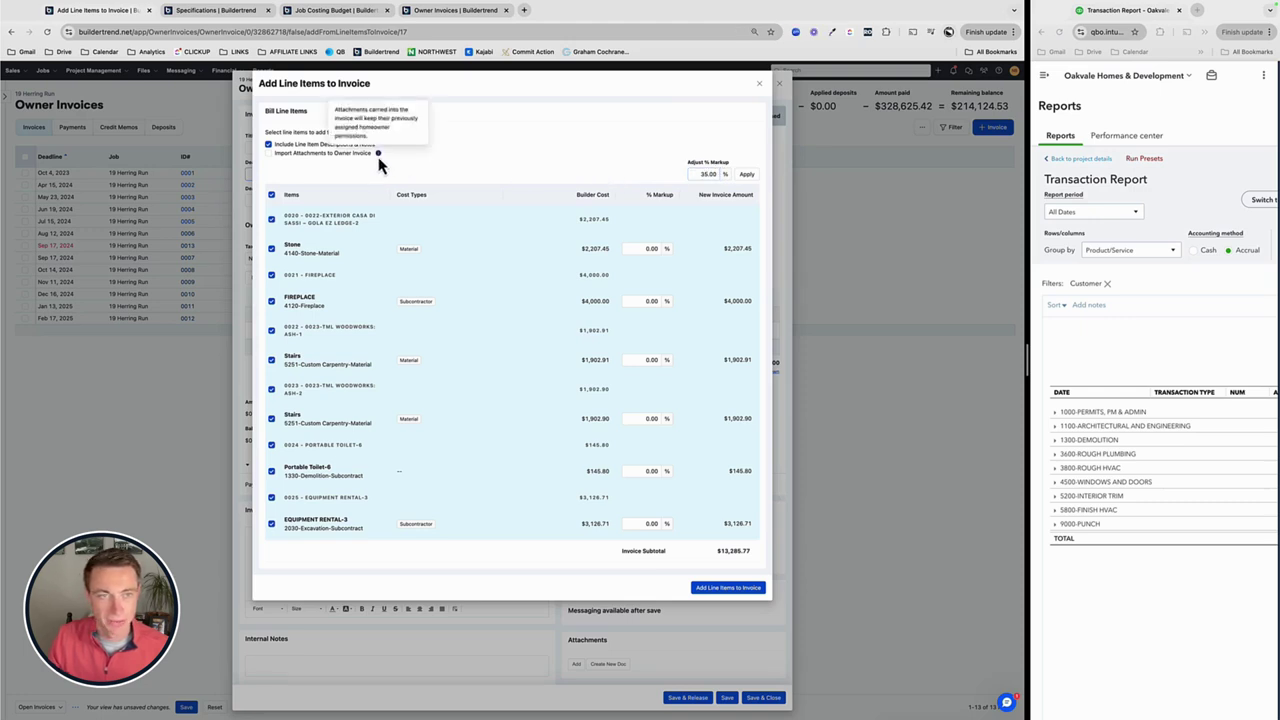
click(268, 153)
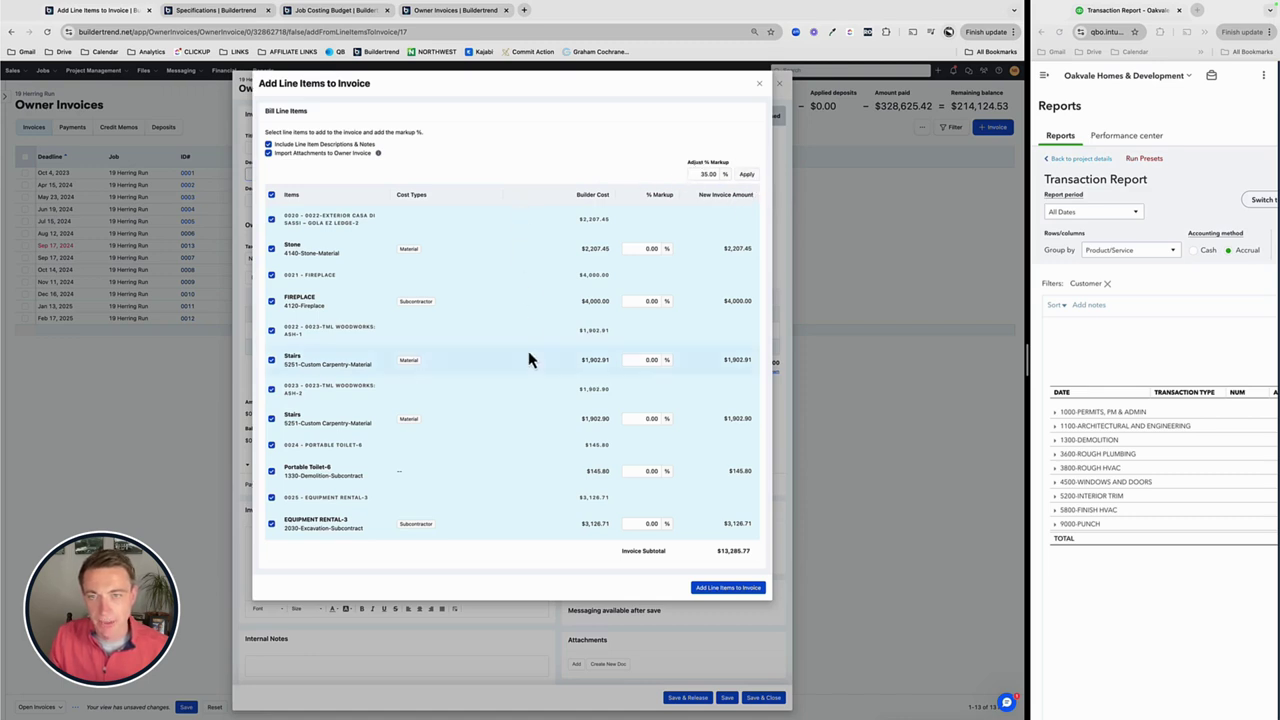
Step: Narrow the bill selection to the Stone and FIREPLACE items, and restore the selection of all bill items
click(271, 195)
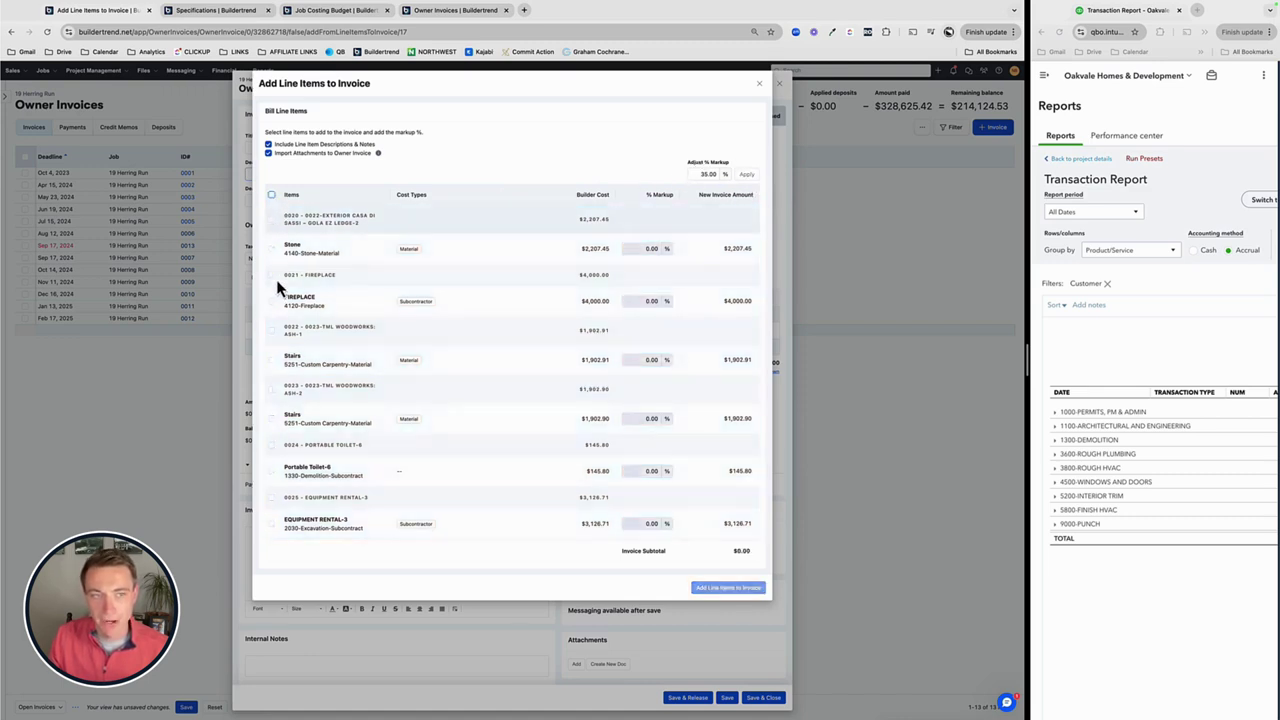
click(271, 248)
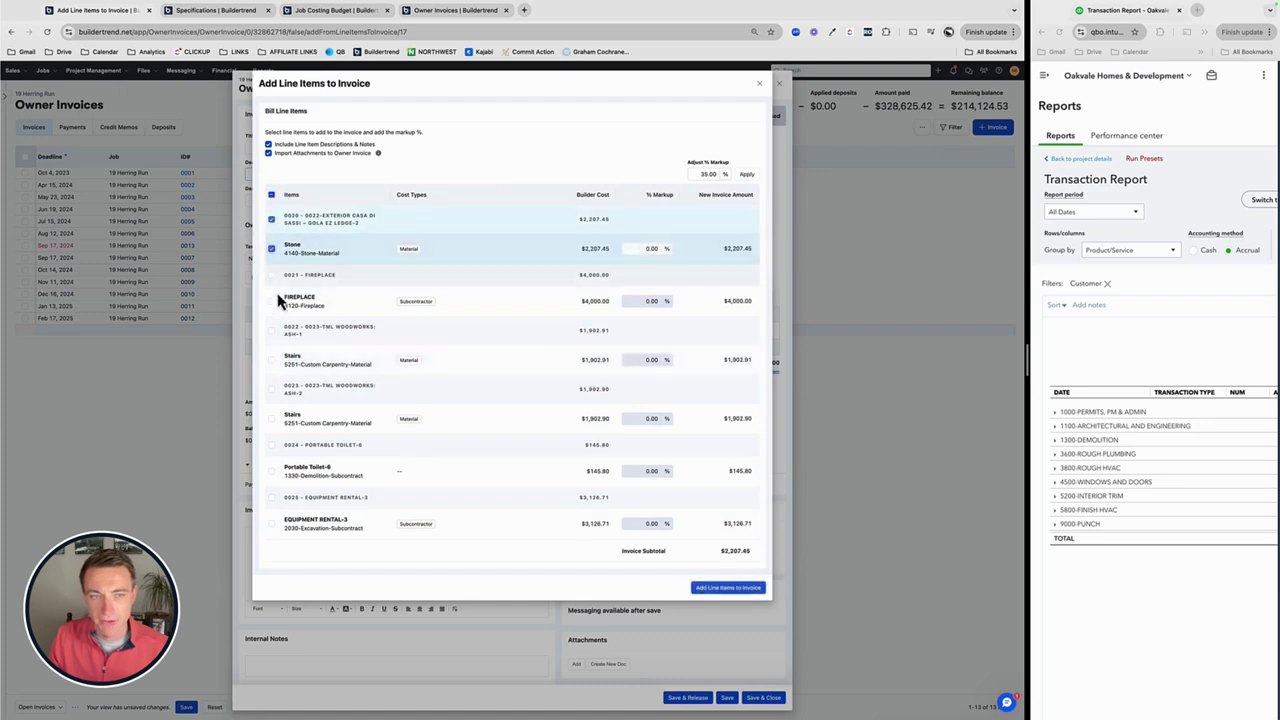
click(271, 302)
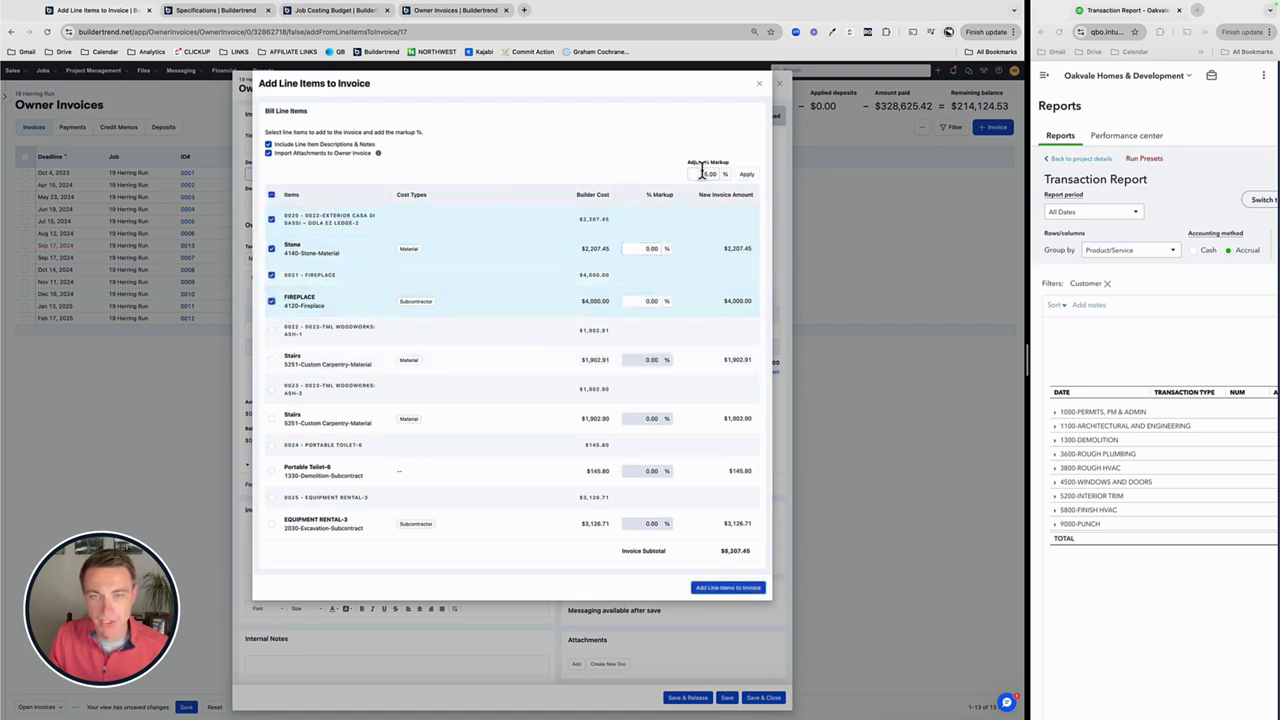
double_click(703, 173)
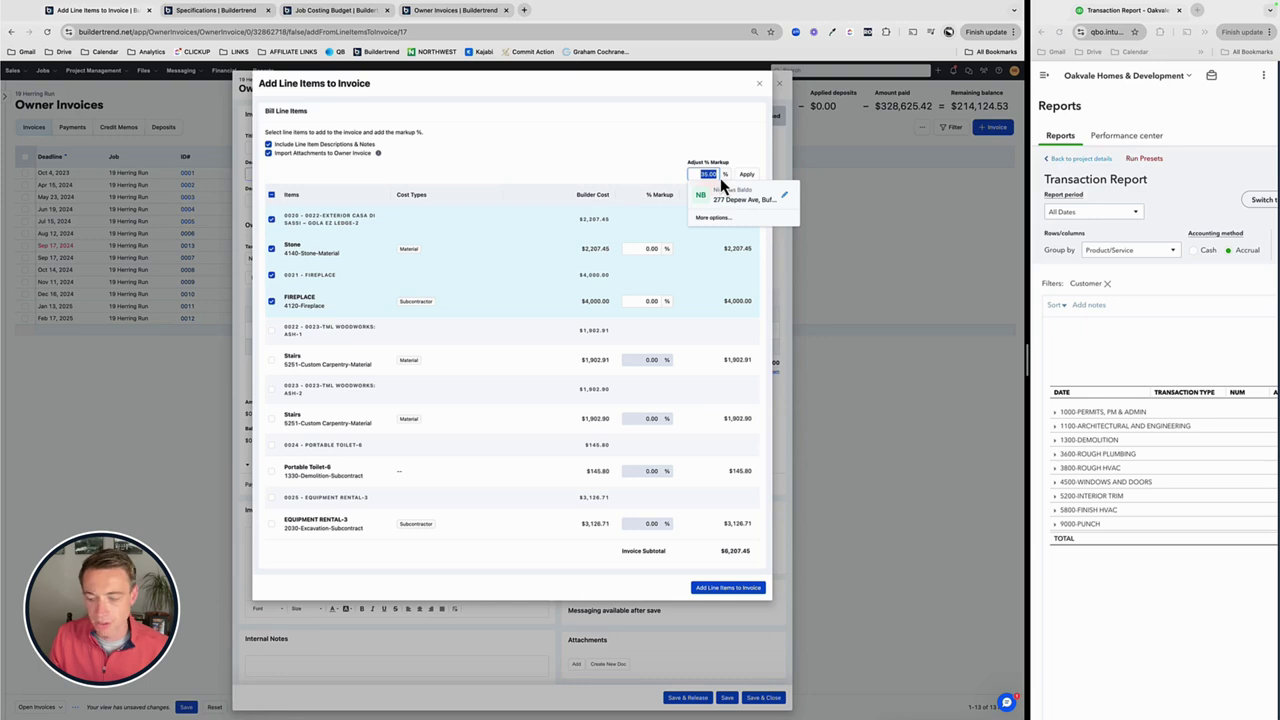
click(490, 162)
click(271, 195)
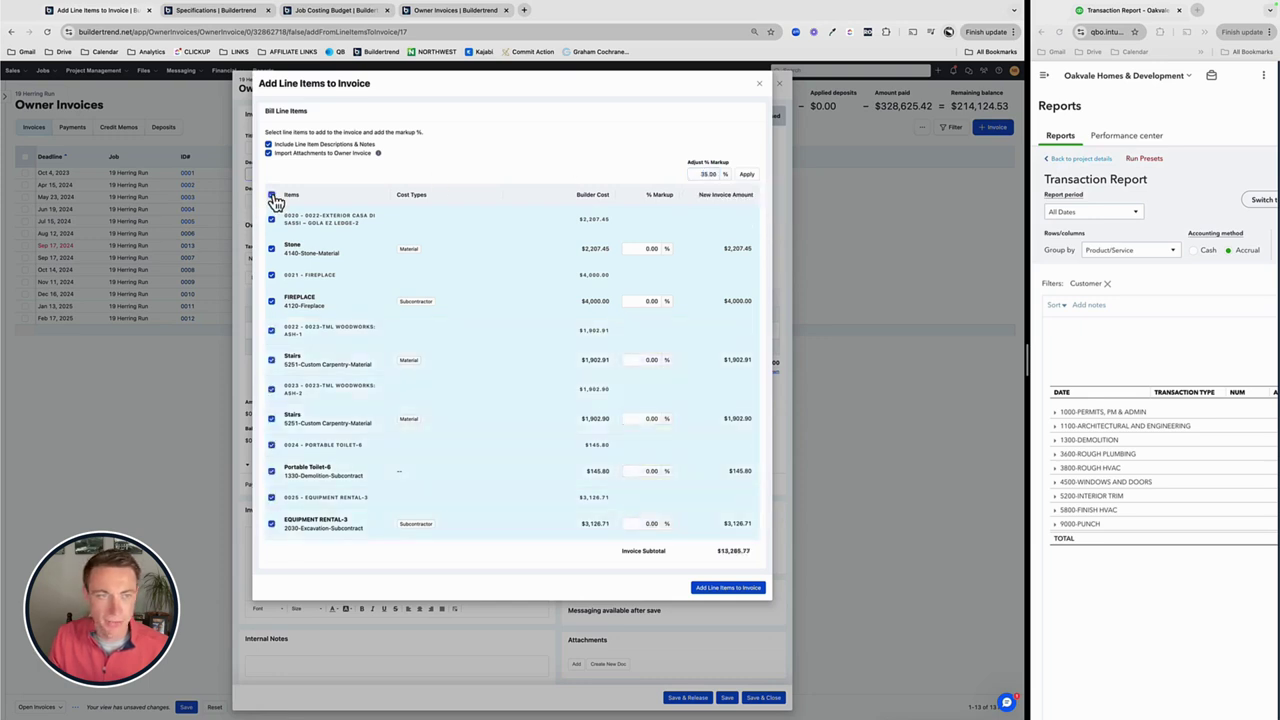
Step: Apply the 35% markup to the selected bill items, add them to the owner invoice and save it
click(747, 176)
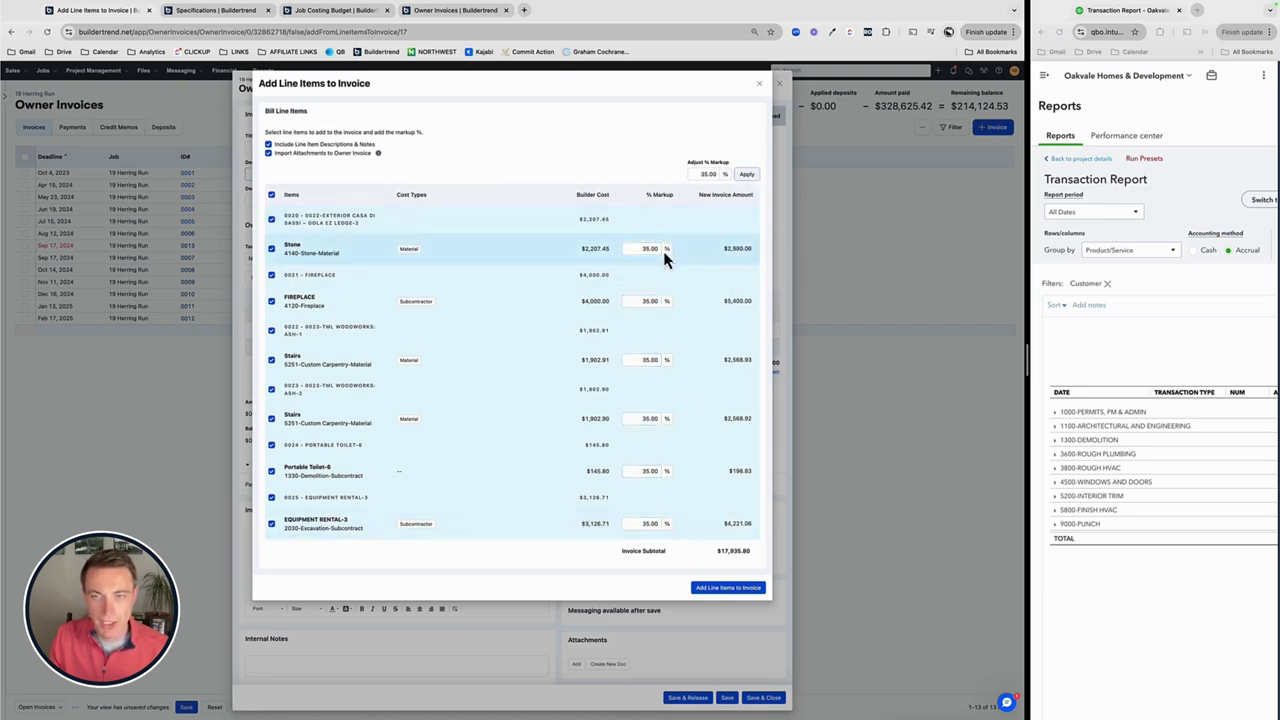
click(714, 591)
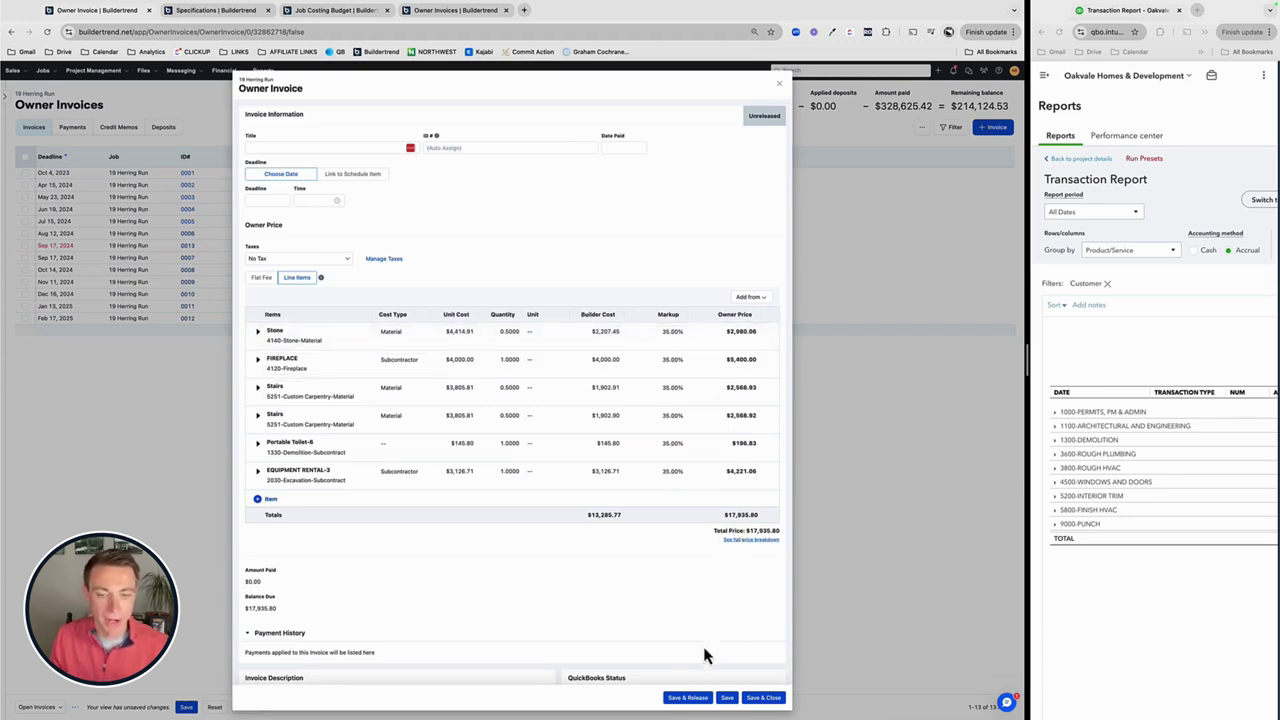
click(728, 698)
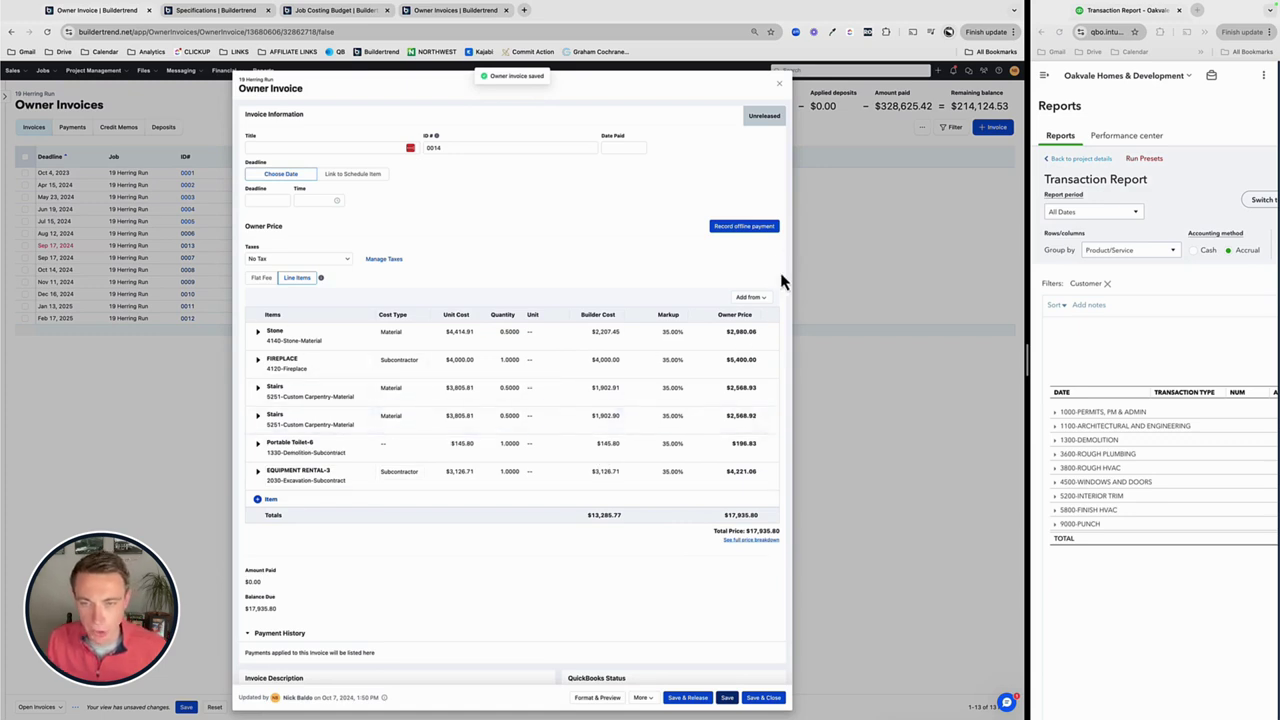
Step: Add all QuickBooks Costs line items to the owner invoice with a 35% markup and save the invoice
click(748, 298)
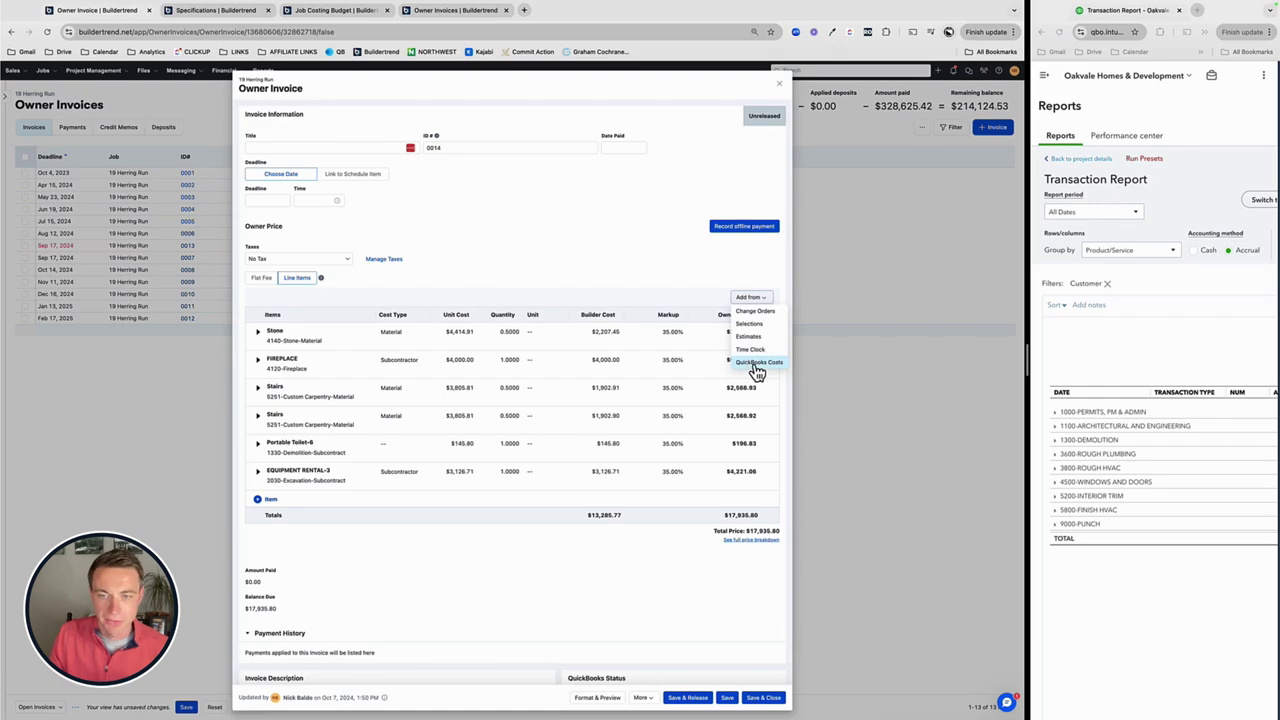
click(755, 365)
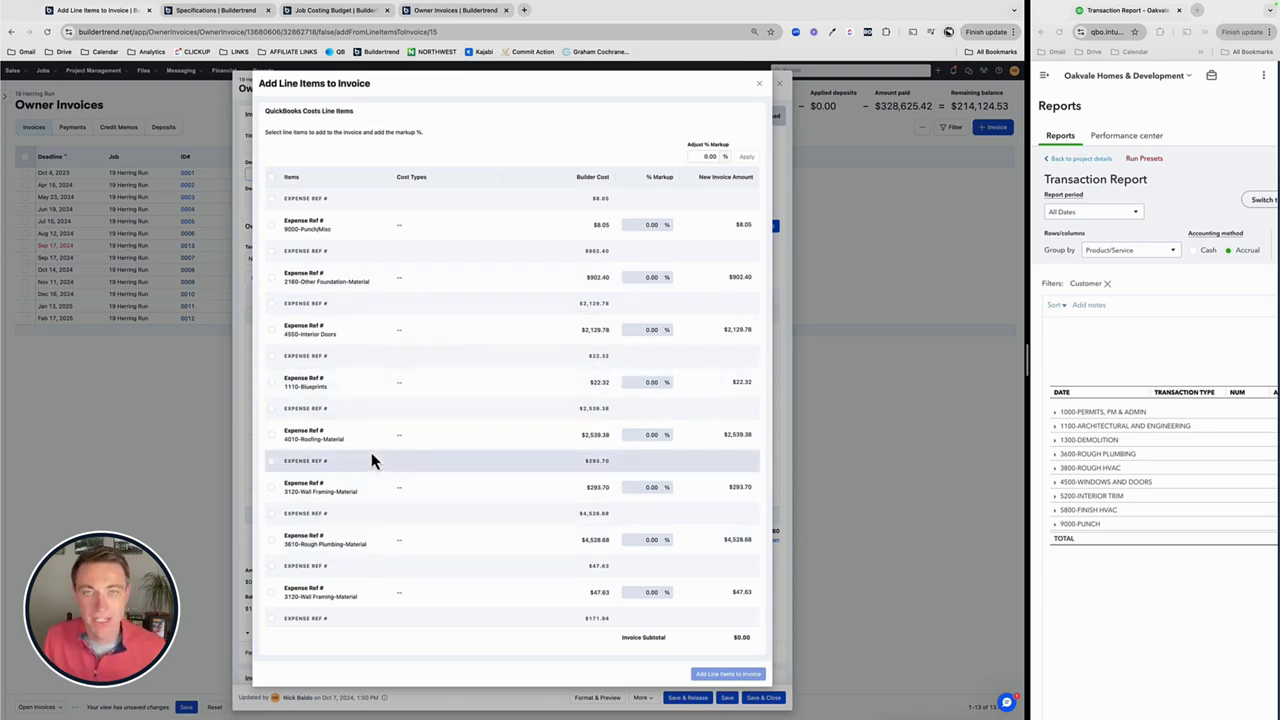
scroll(371, 460, down, 10)
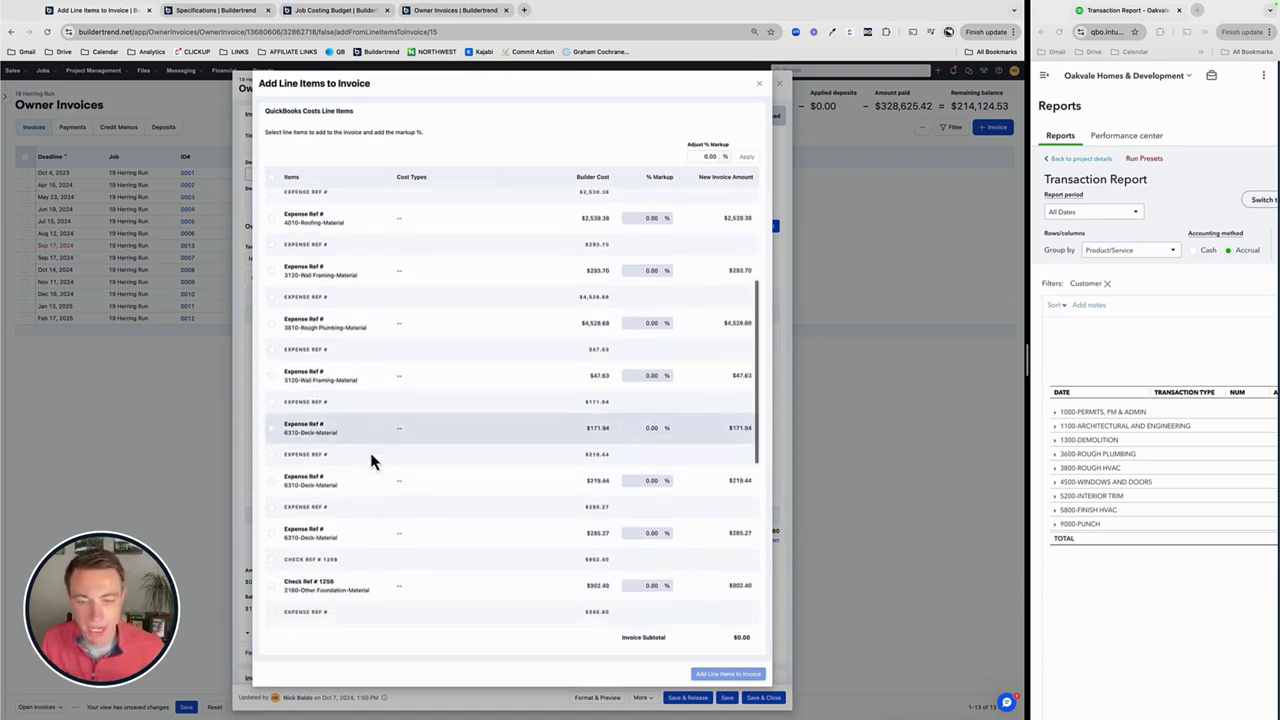
scroll(370, 460, up, 10)
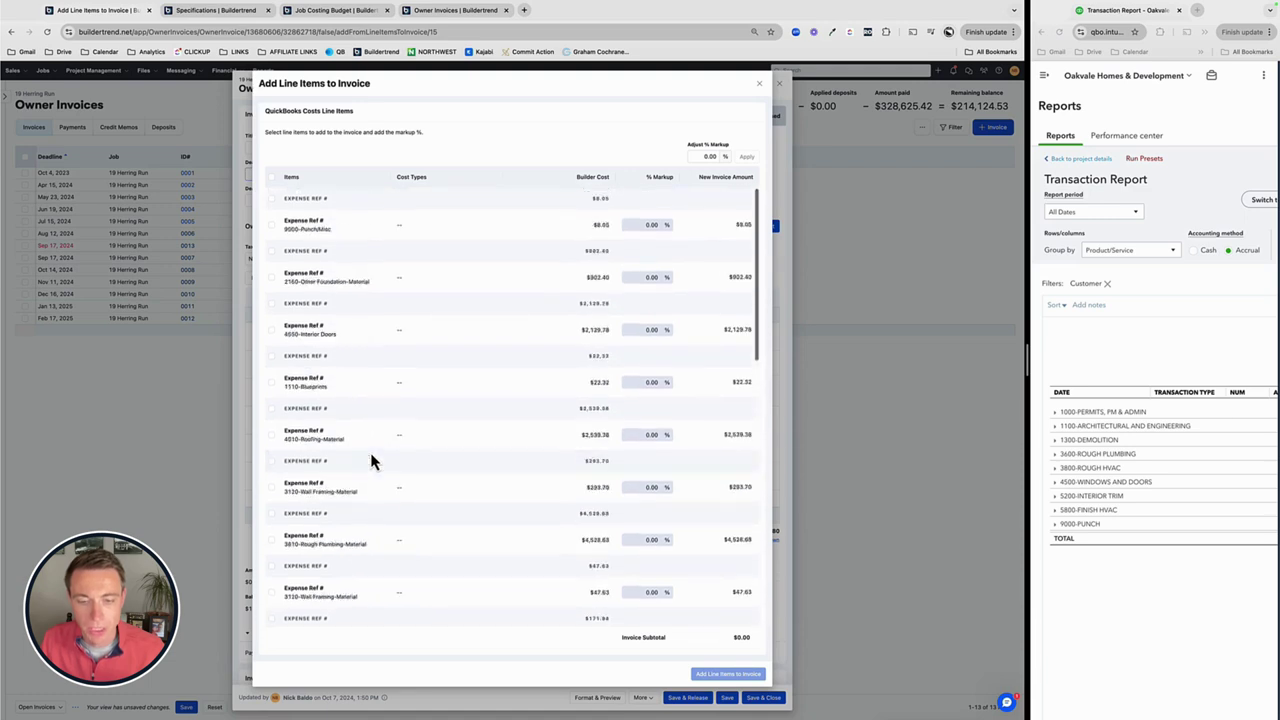
click(271, 178)
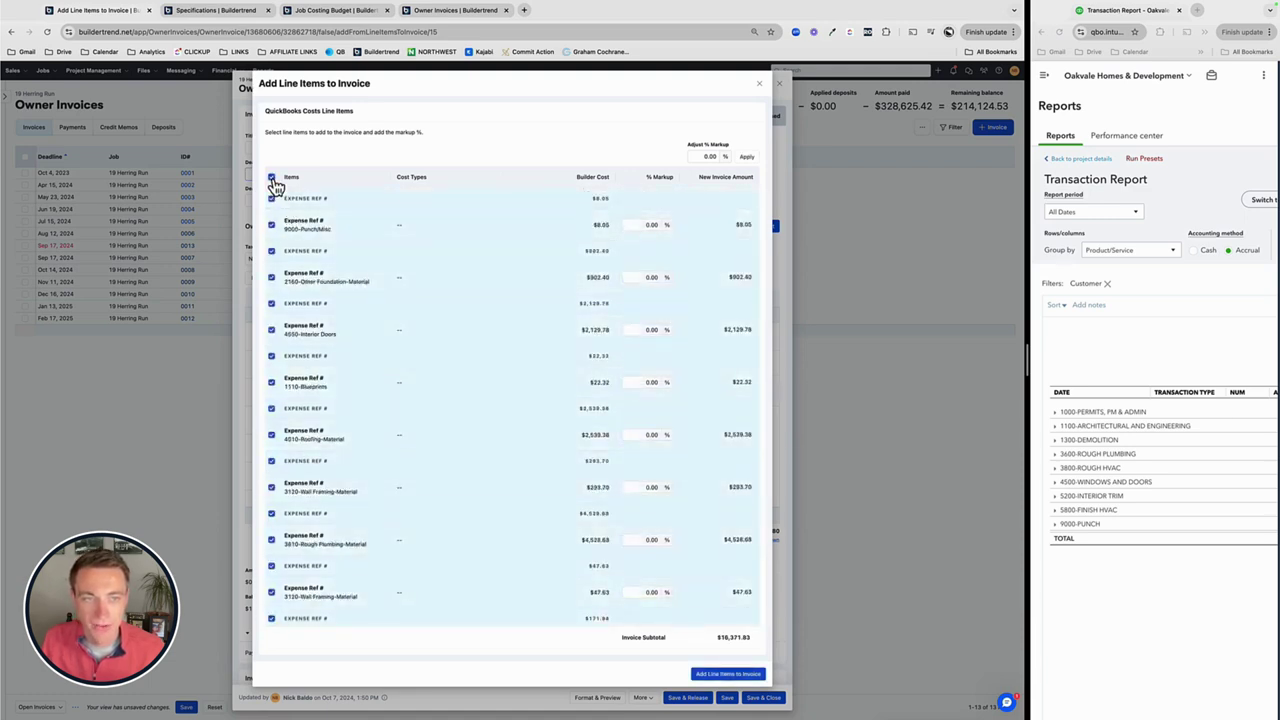
click(701, 156)
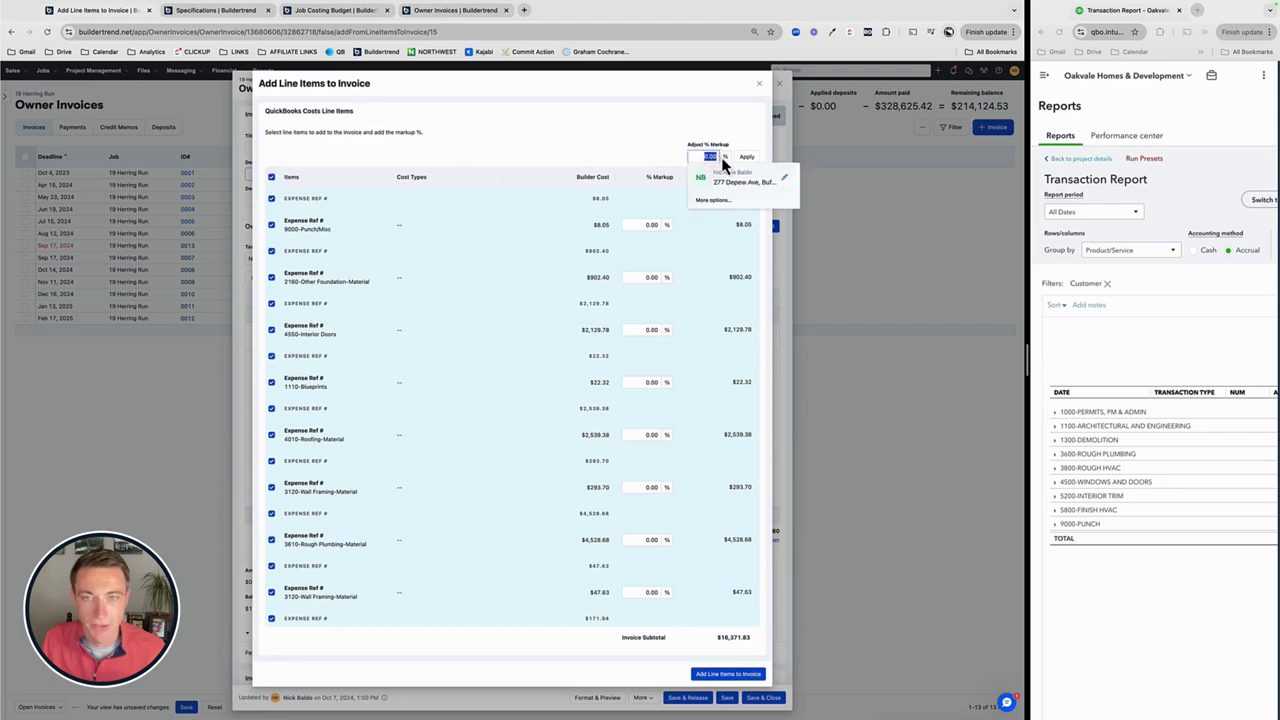
text(35)
click(747, 157)
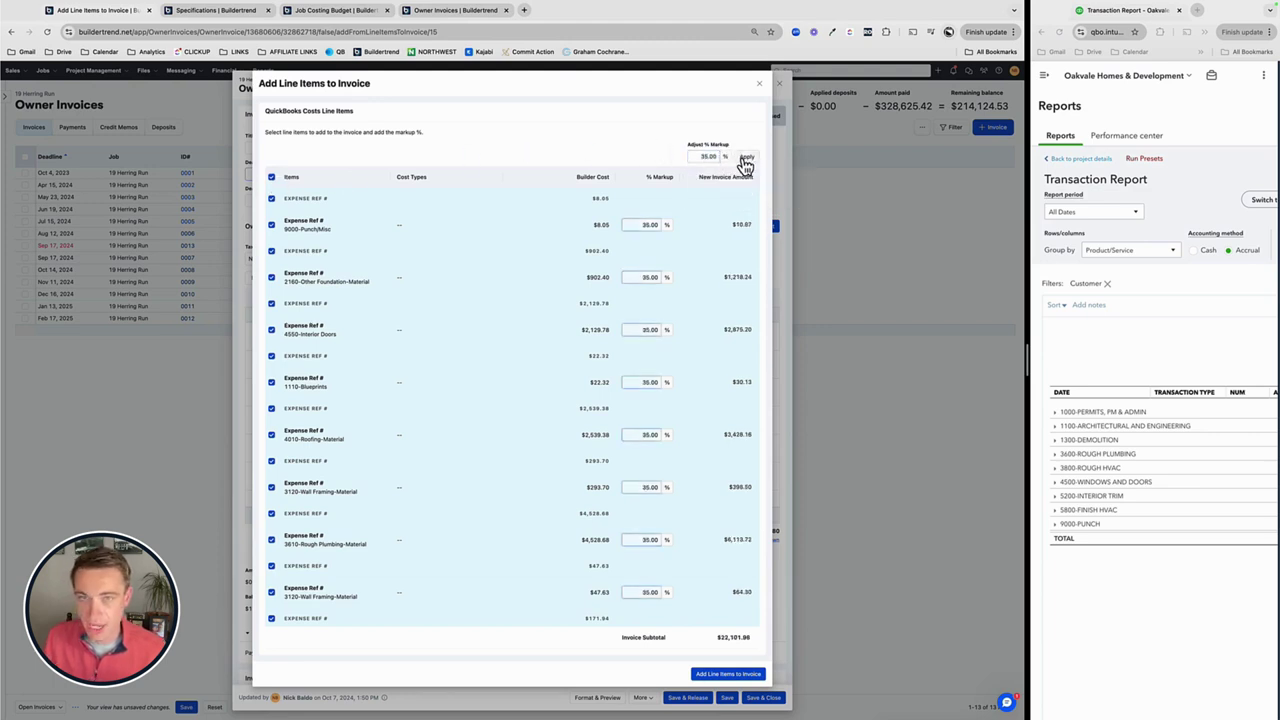
click(728, 675)
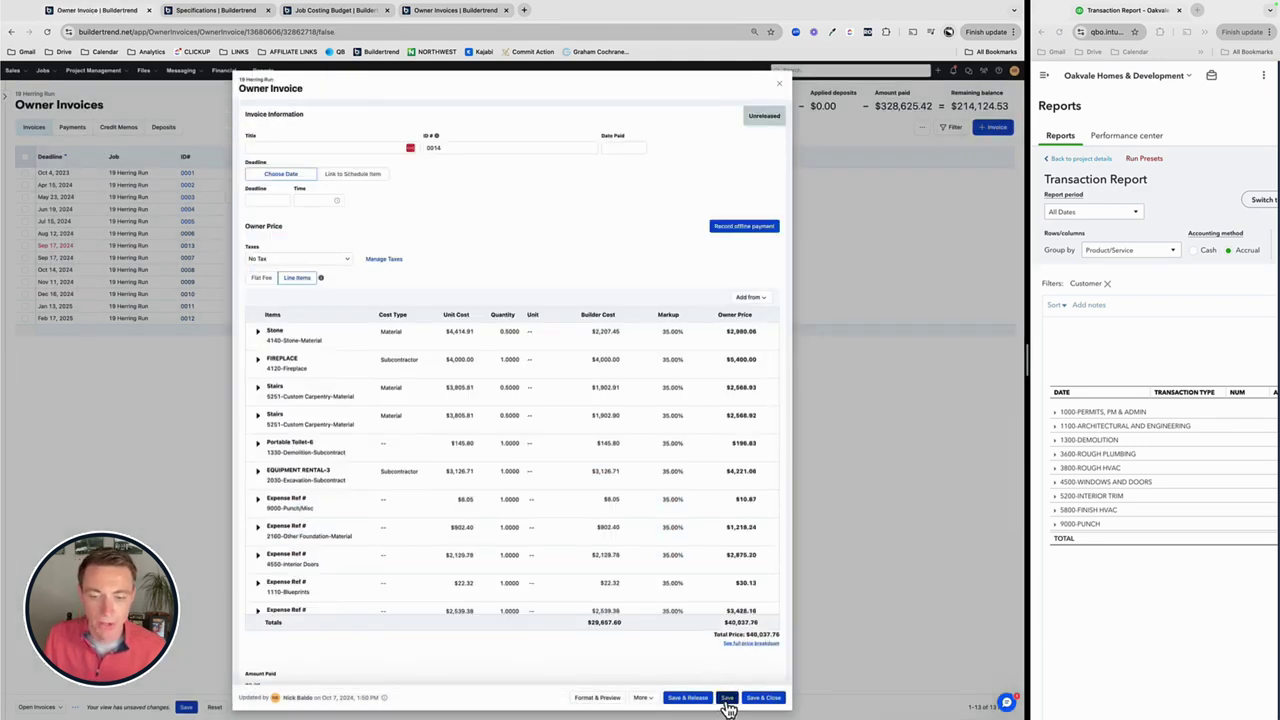
click(727, 699)
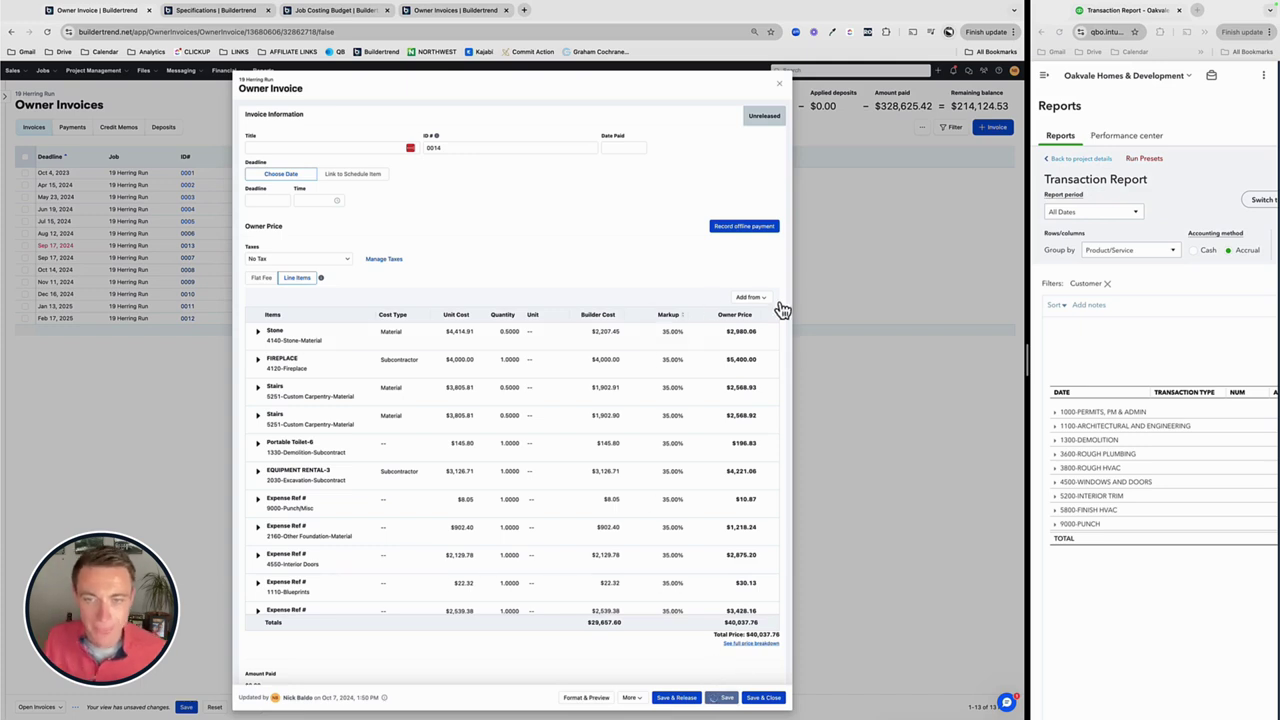
Step: Close the saved owner invoice and bring up the Job Costing Budget for the job
click(752, 297)
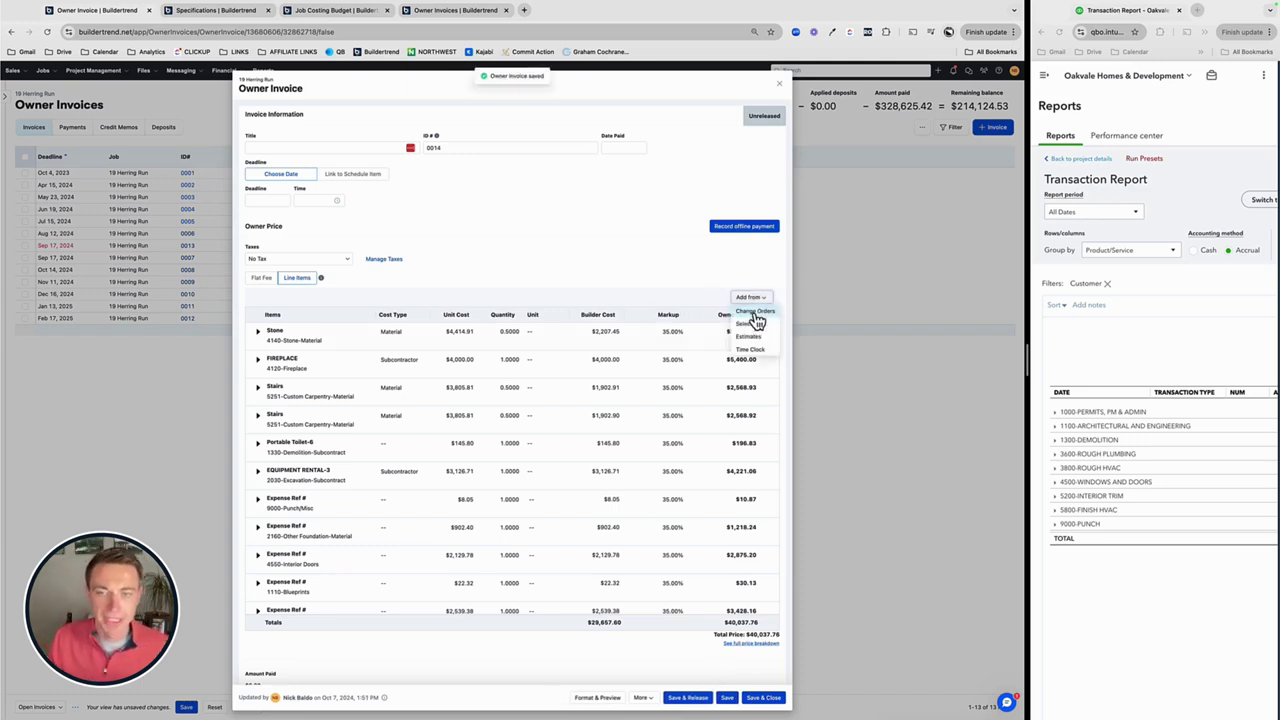
click(660, 287)
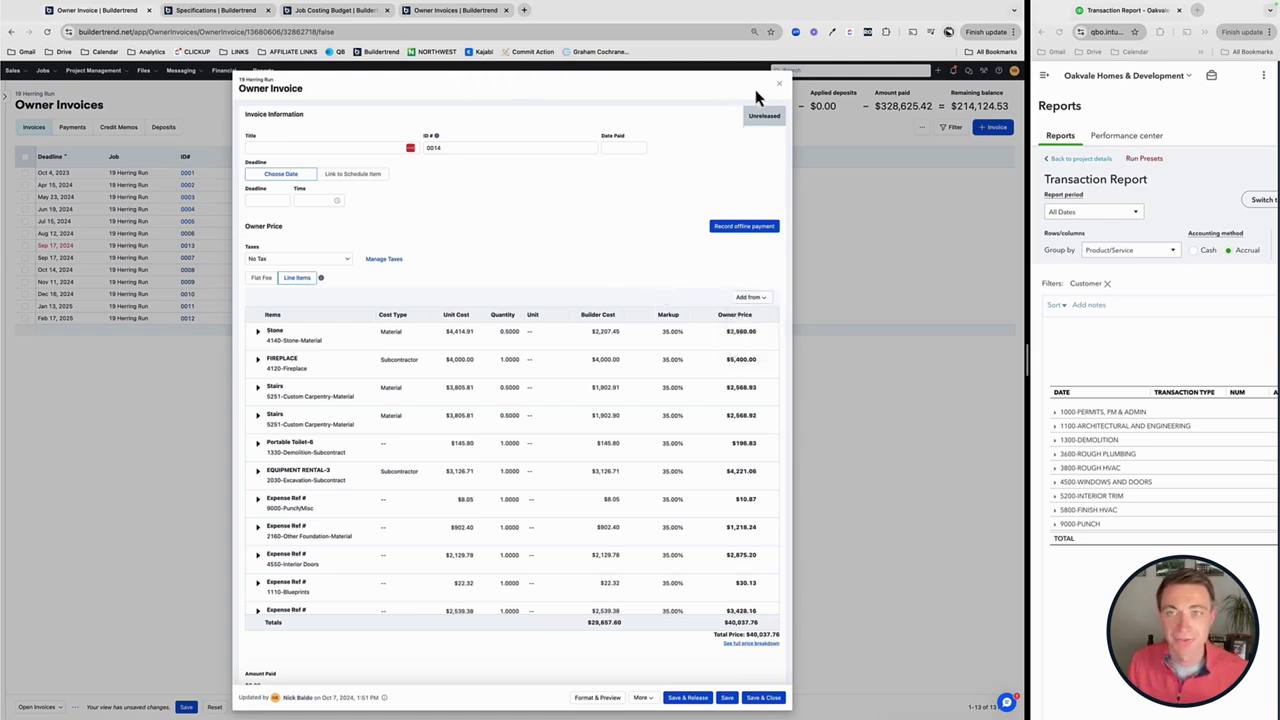
click(783, 88)
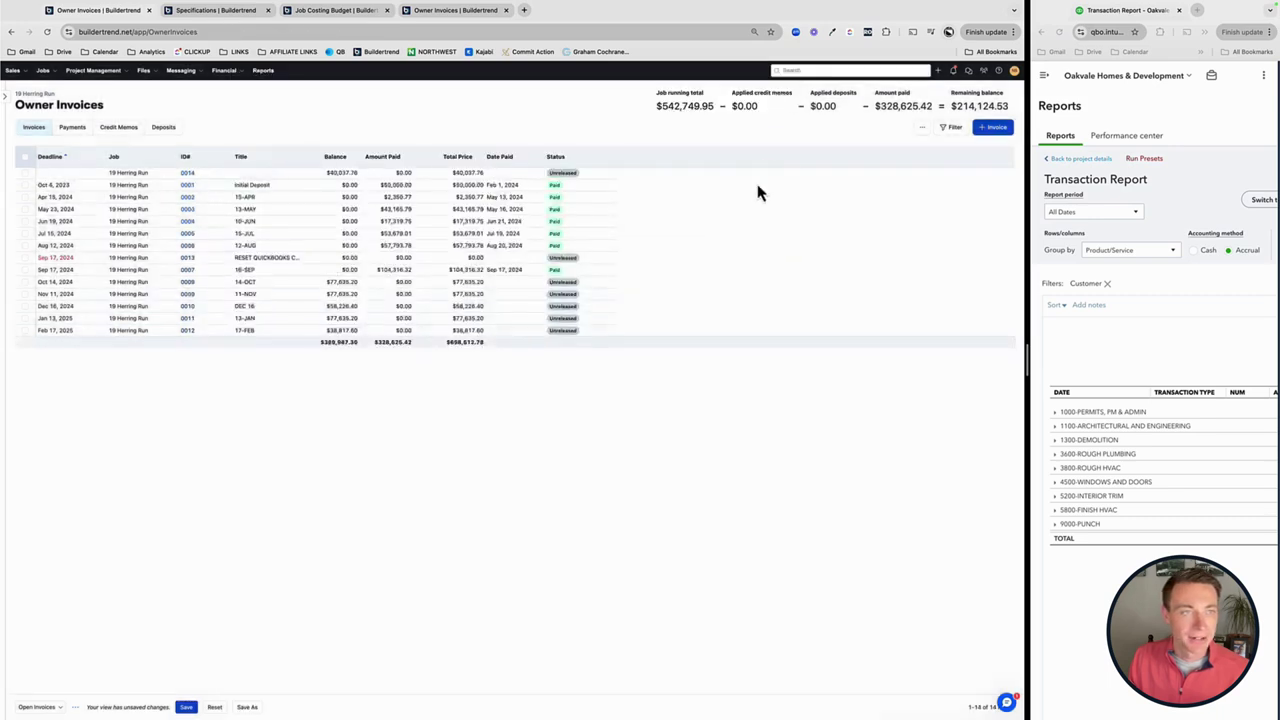
click(314, 18)
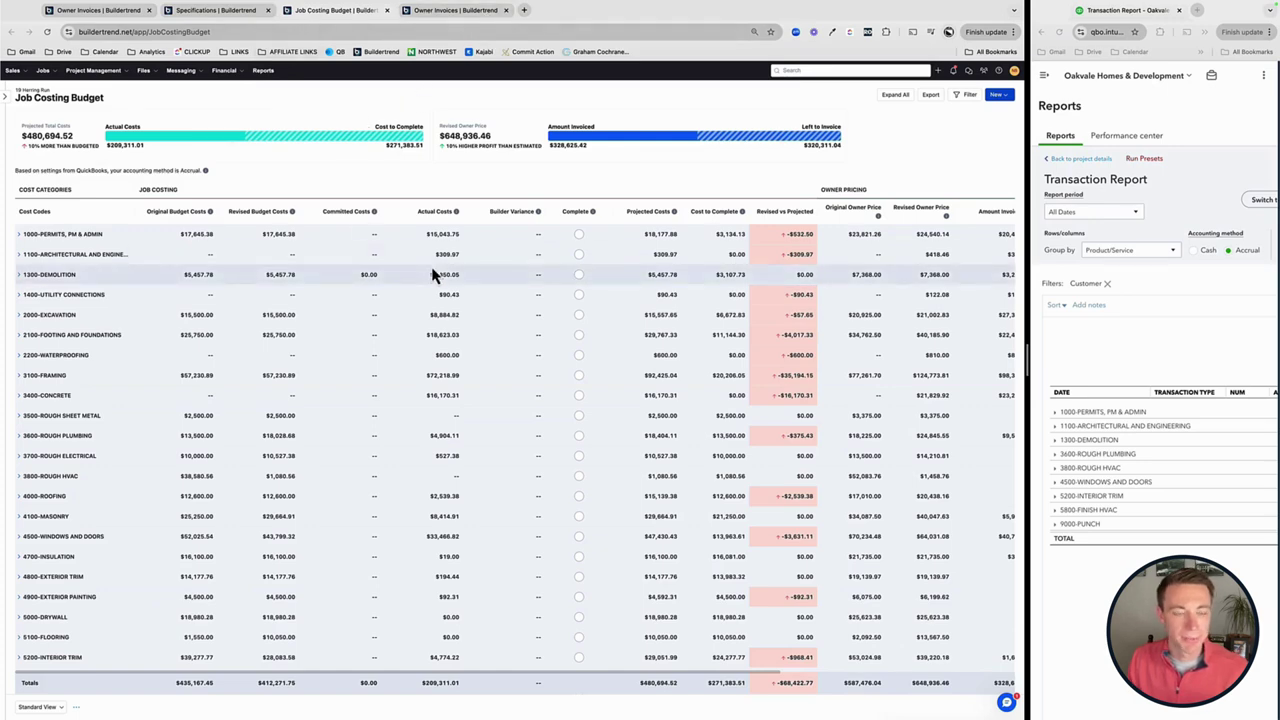
Step: Examine the Job Costing Budget's actual costs, amount invoiced, remaining to invoice and percent invoiced across all cost codes
scroll(432, 270, down, 2)
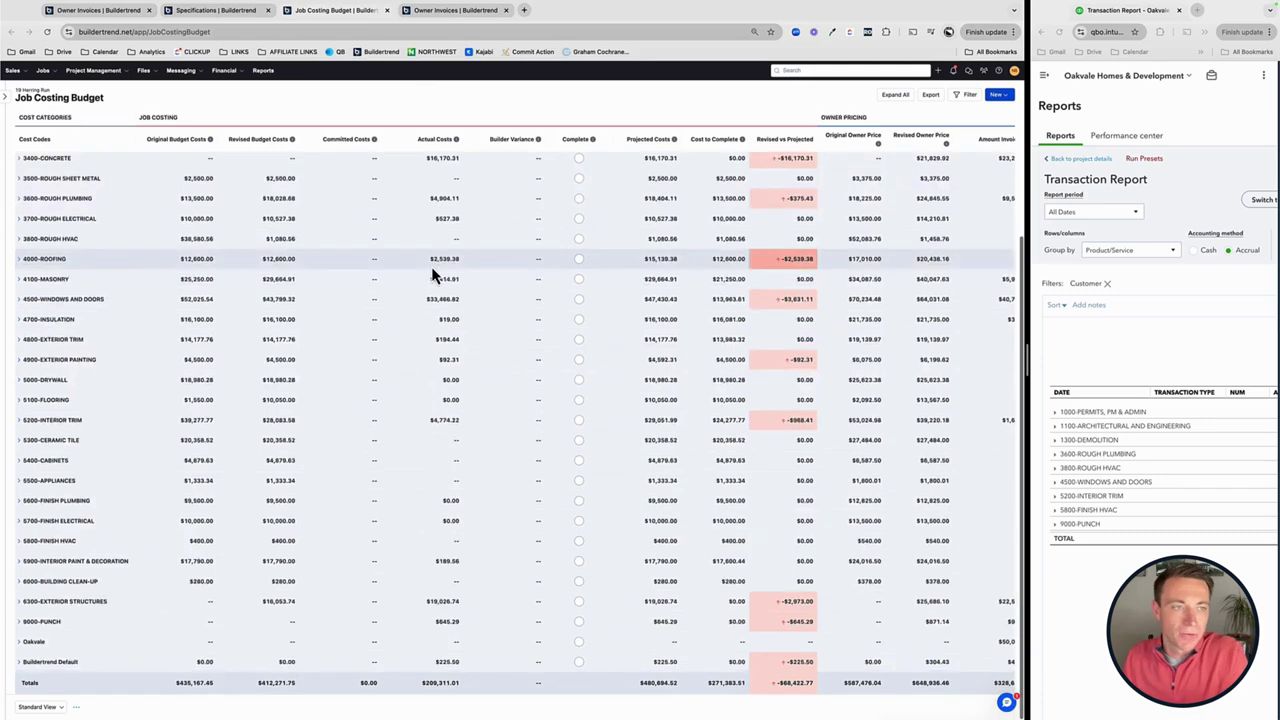
scroll(430, 260, up, 2)
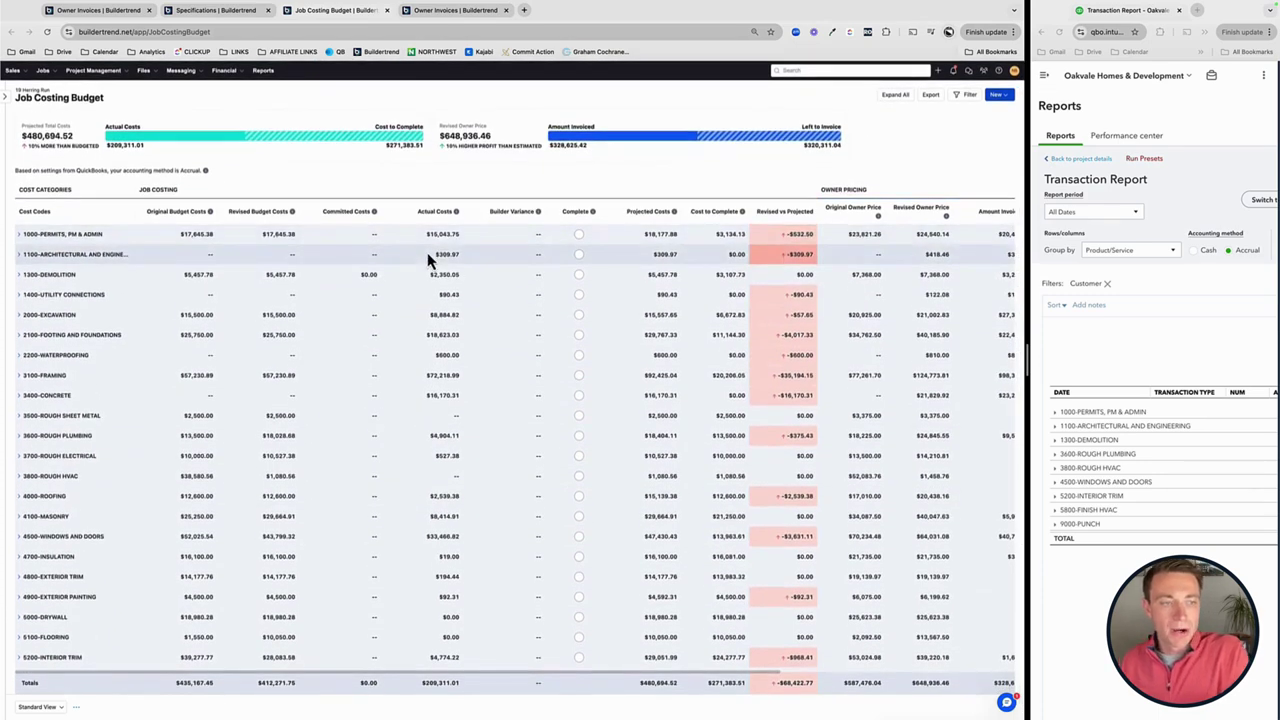
scroll(866, 312, right, 5)
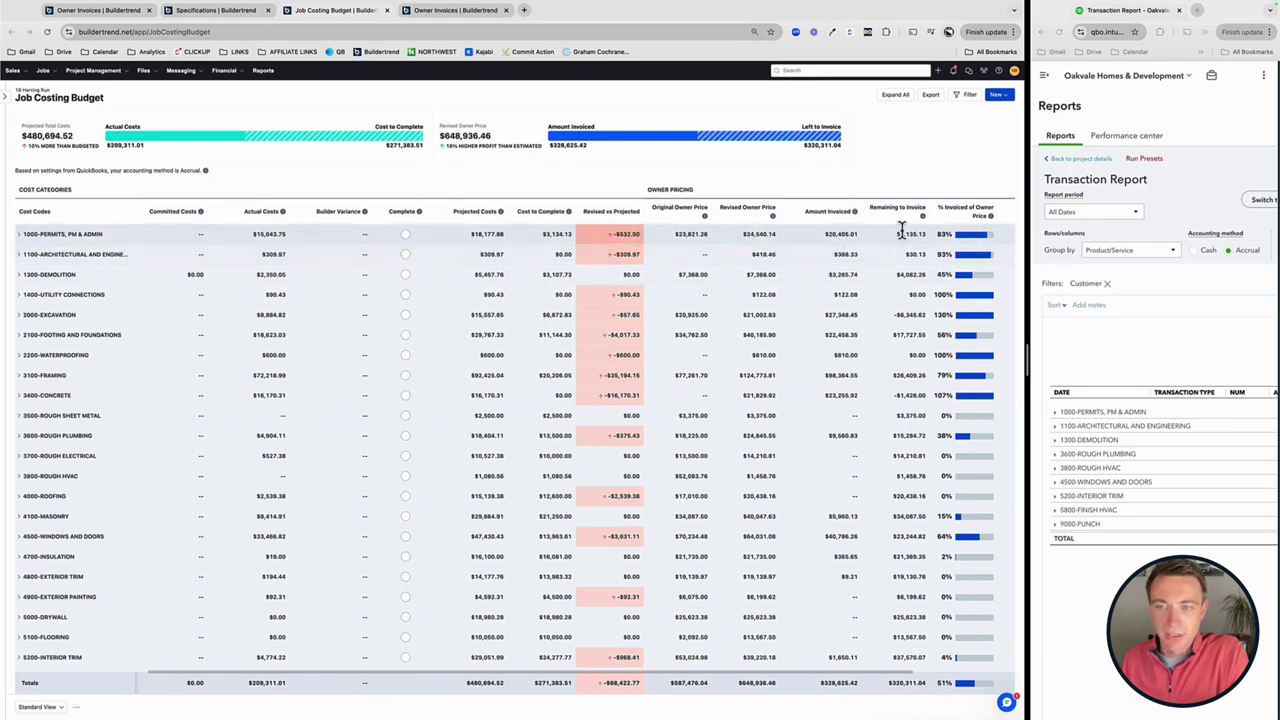
scroll(884, 425, down, 1)
scroll(873, 419, down, 2)
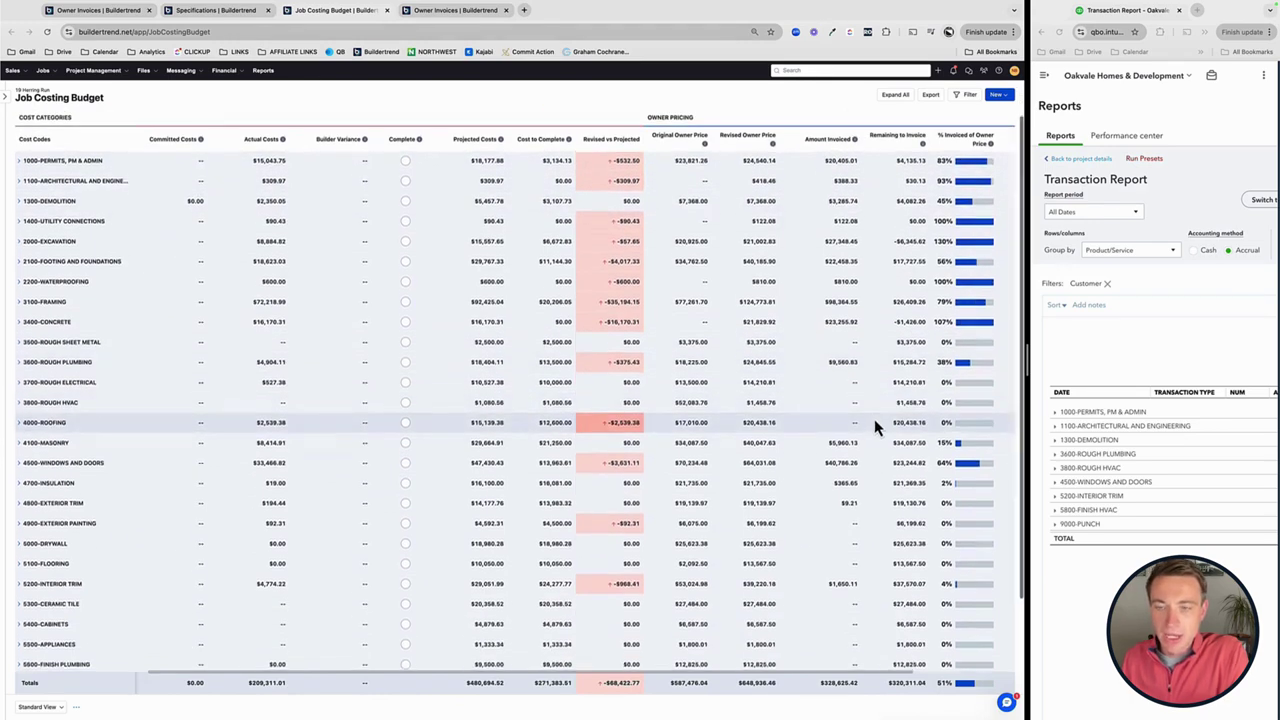
scroll(874, 418, up, 2)
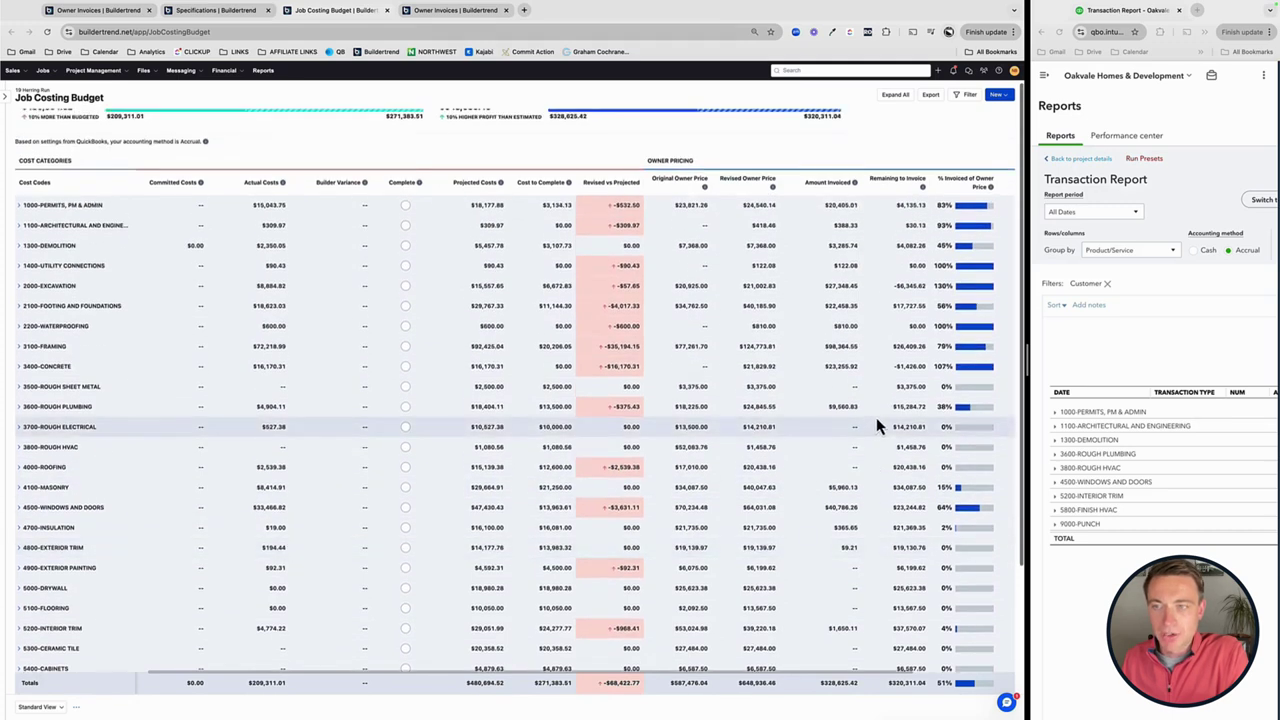
scroll(876, 417, down, 4)
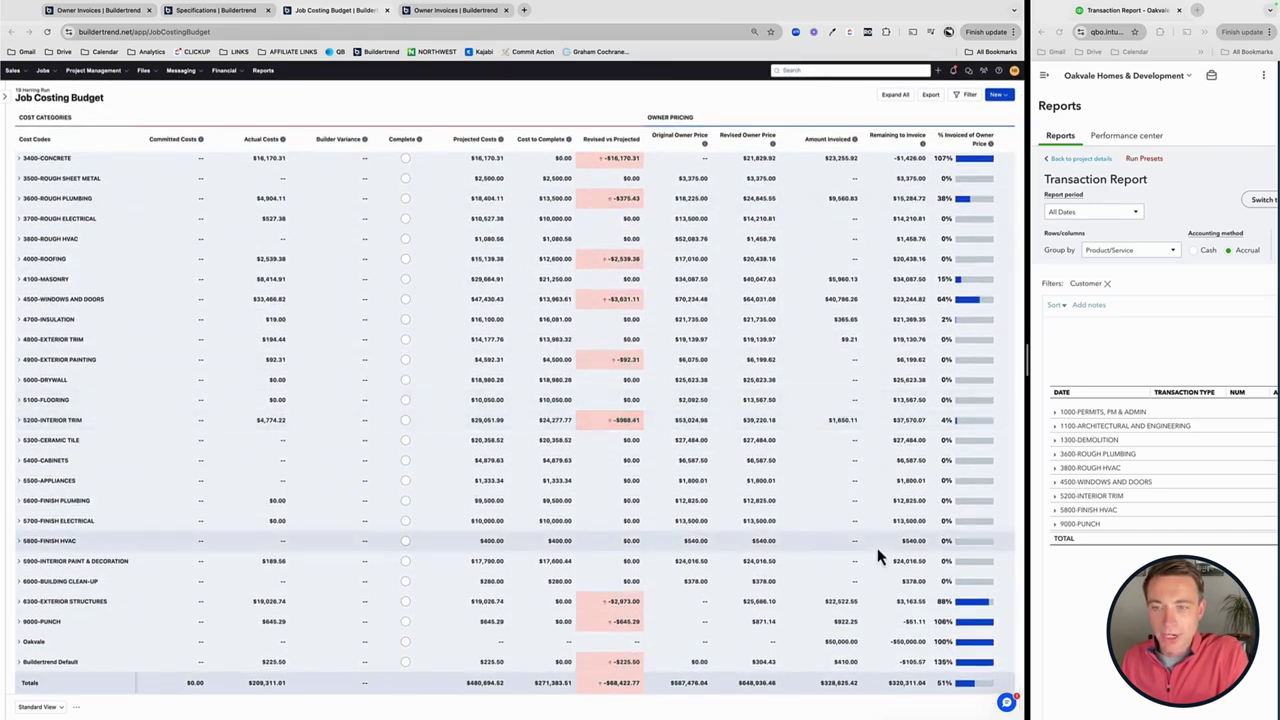
scroll(837, 590, up, 5)
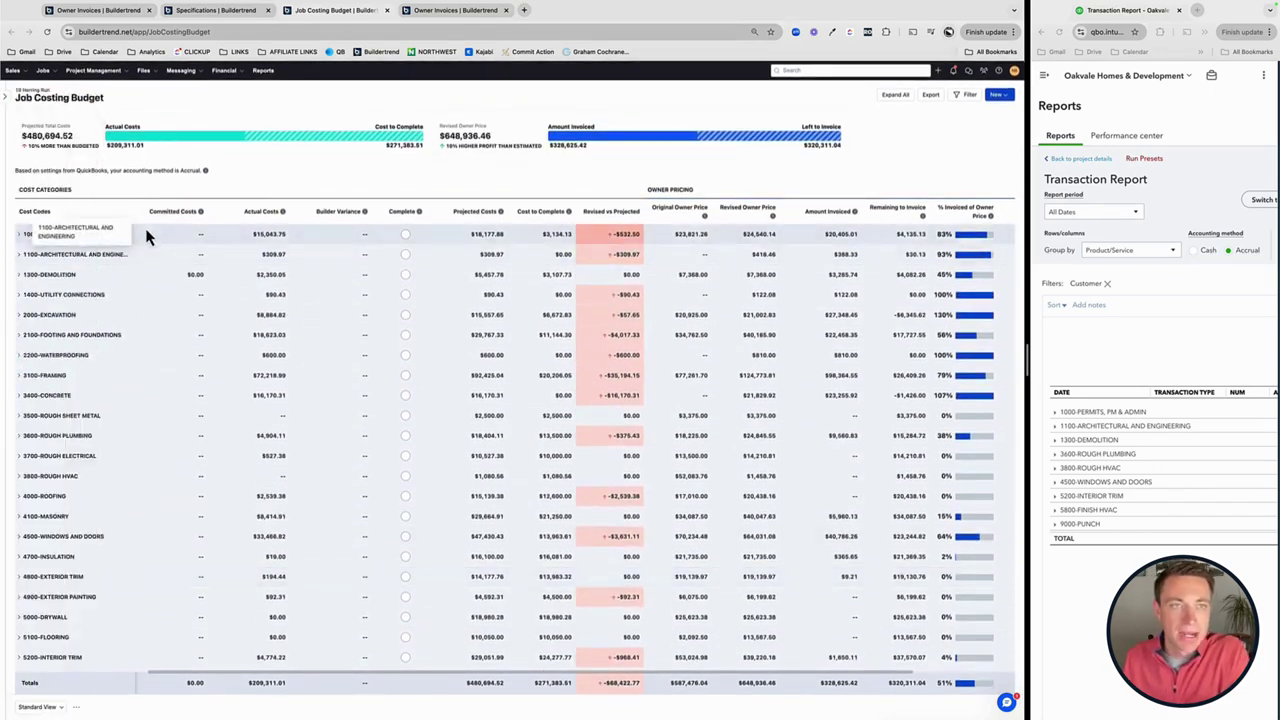
Step: Start a new owner invoice for The Swan job and look up the INTERNAL LABOR PRICING specification
click(455, 10)
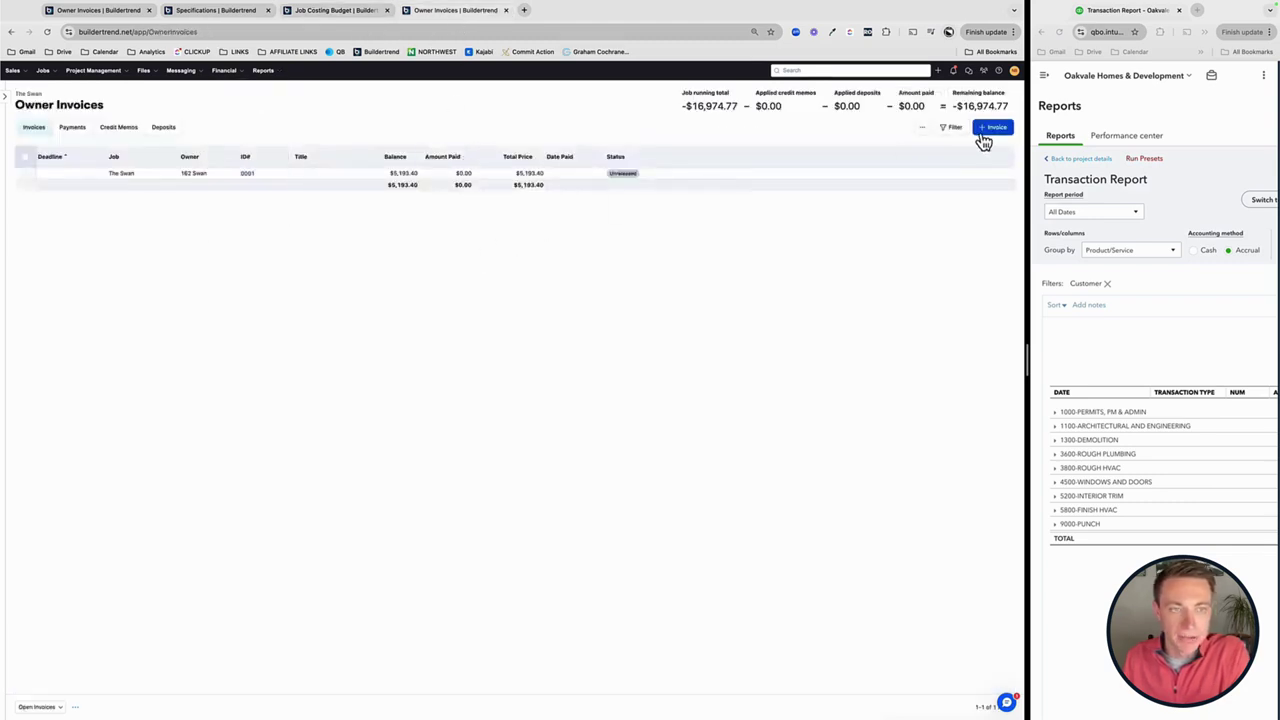
click(990, 135)
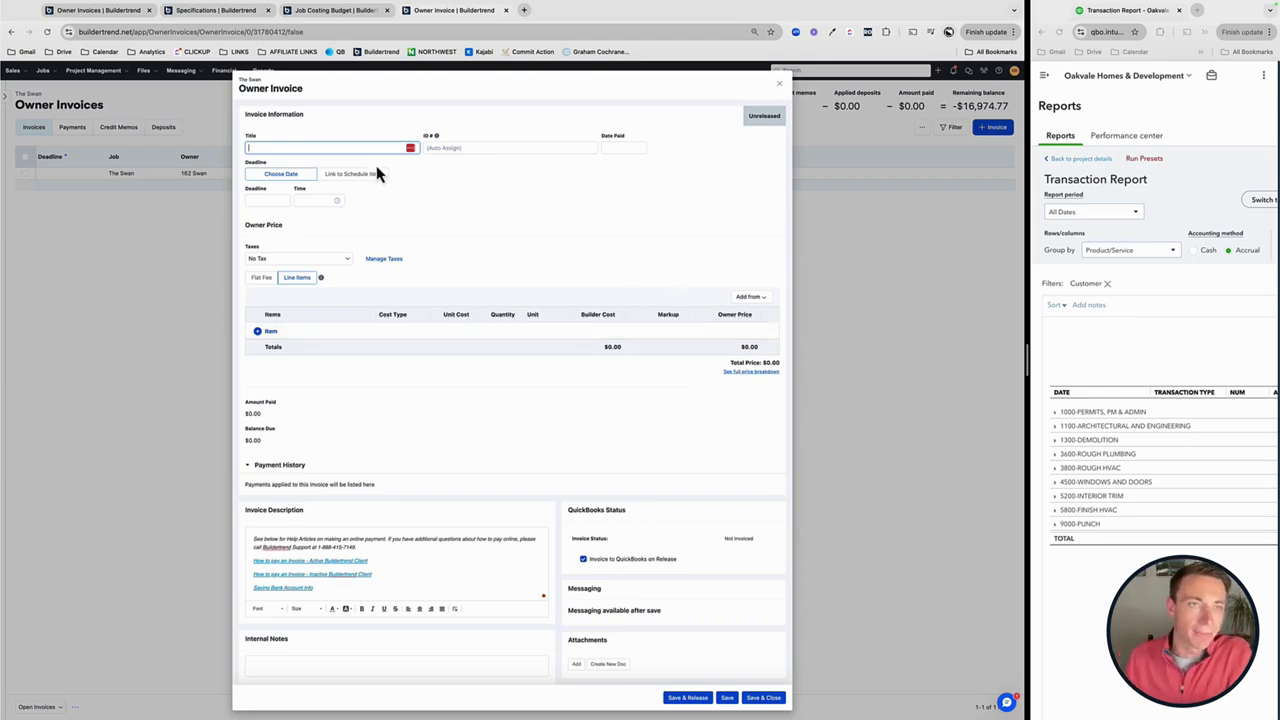
click(230, 12)
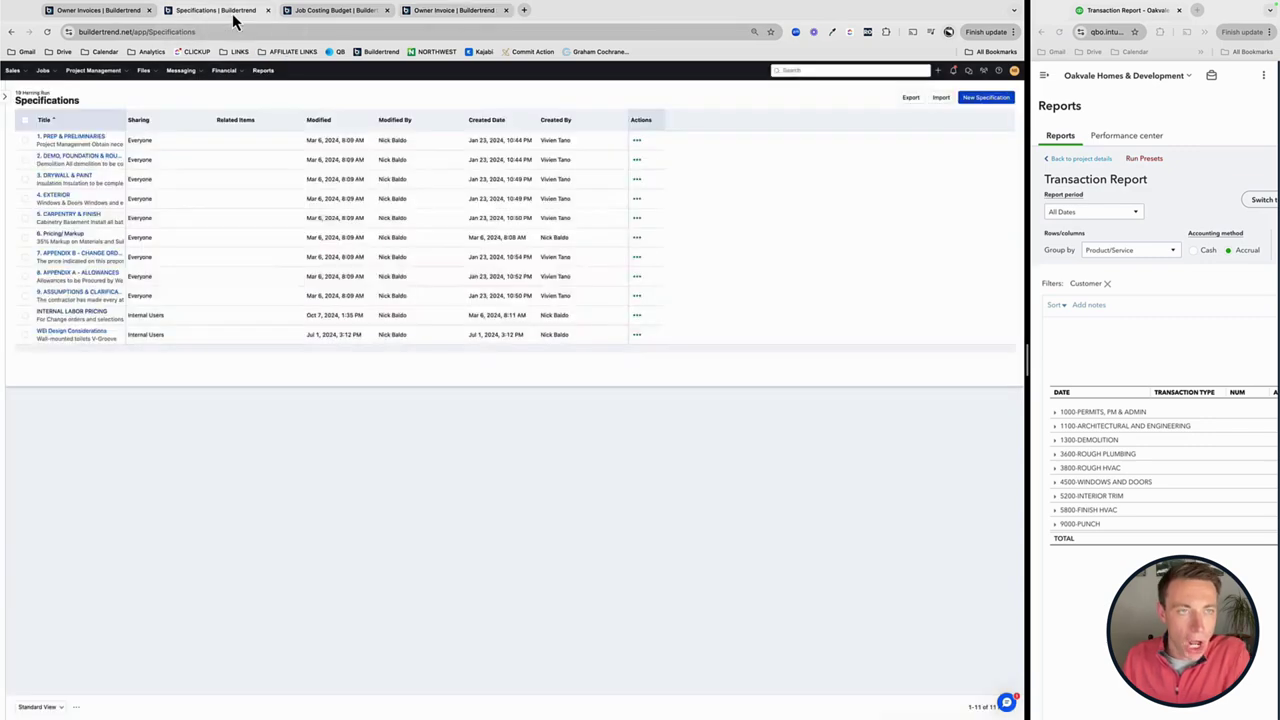
click(75, 312)
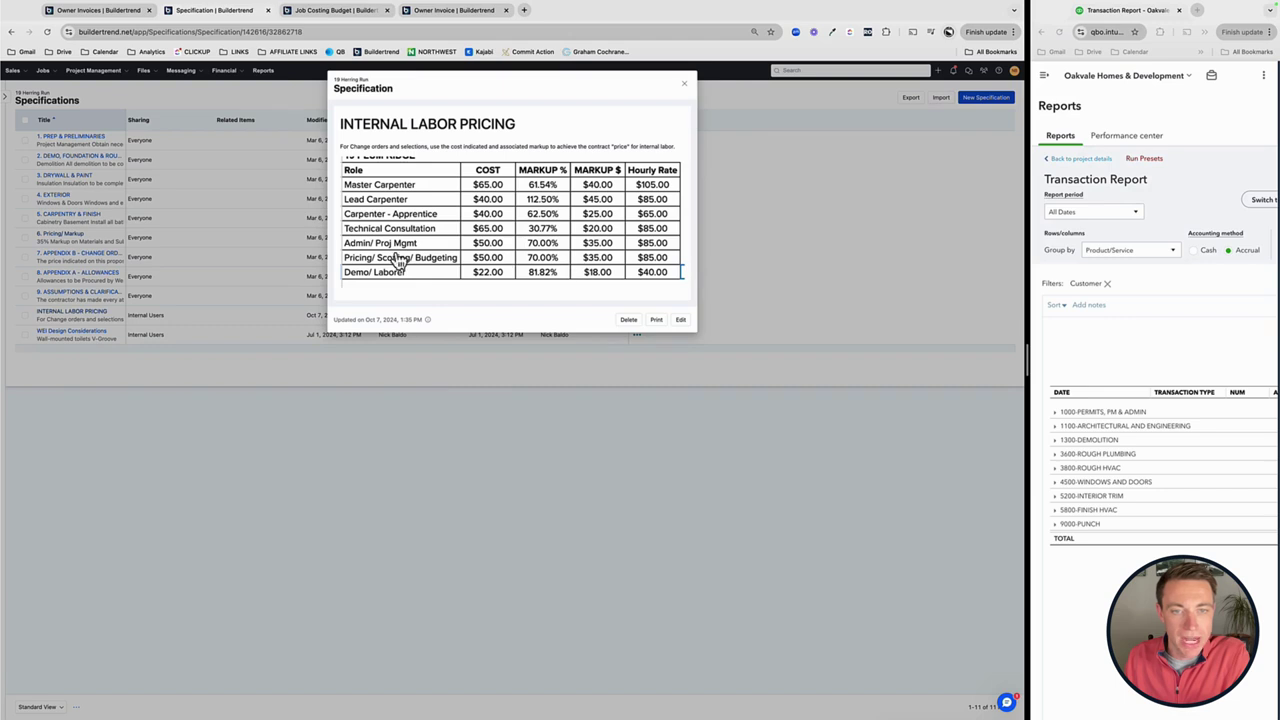
Step: Bring up the Time Clock line items available for the new owner invoice
click(459, 14)
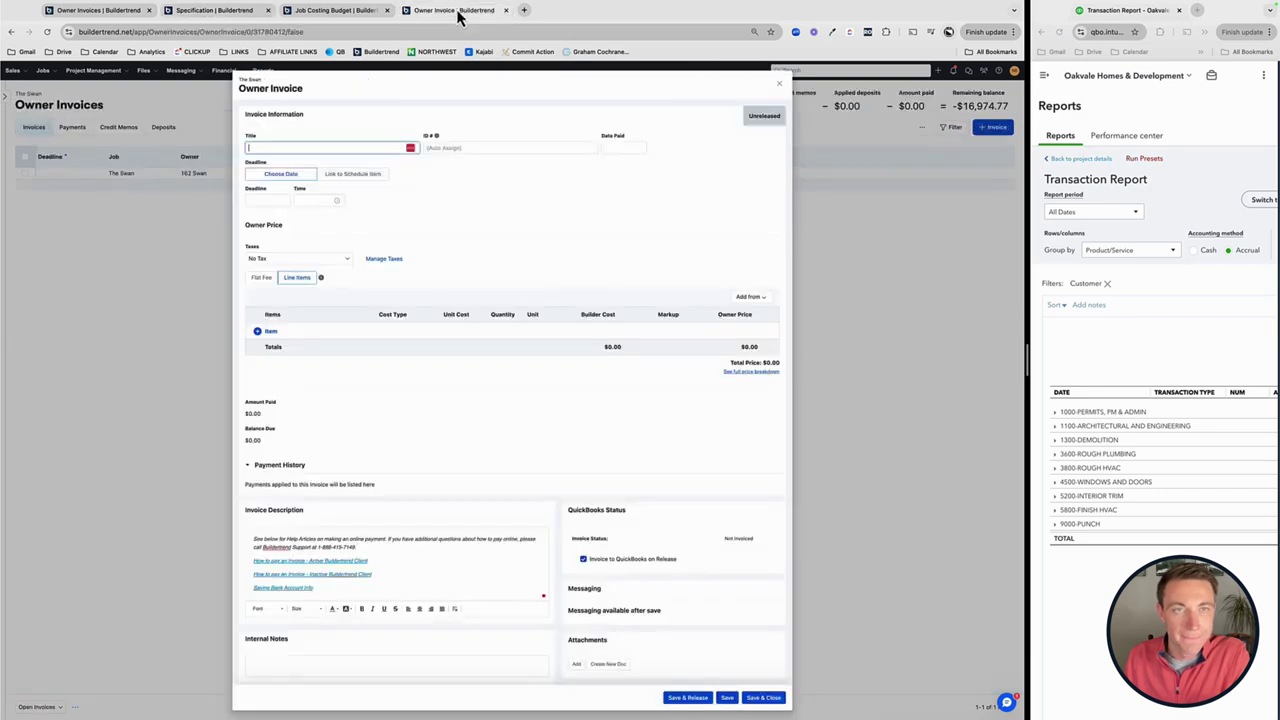
click(751, 302)
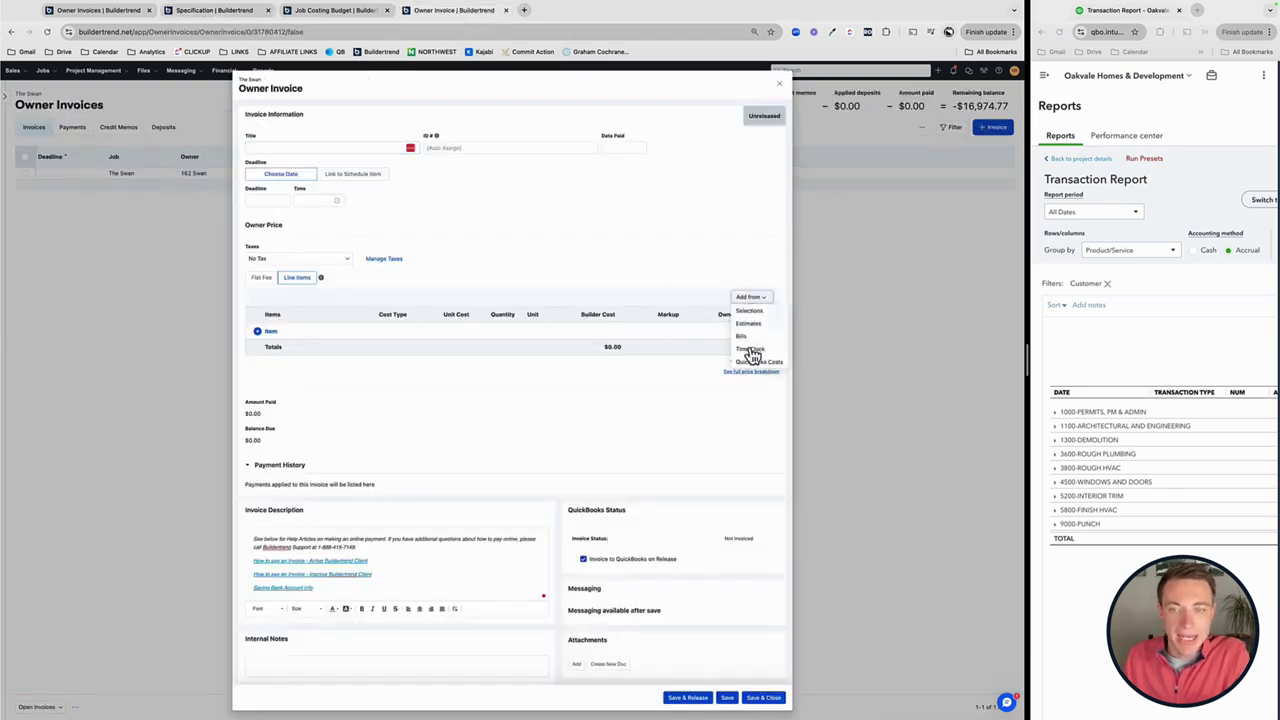
click(751, 350)
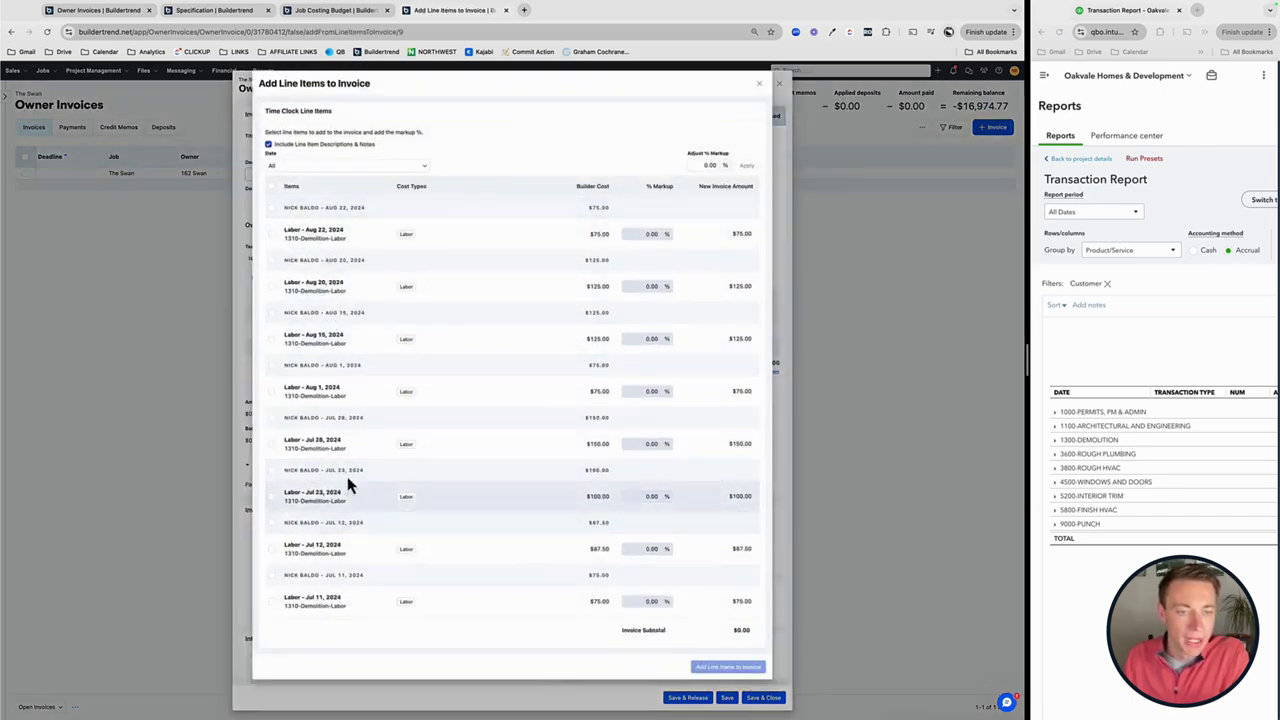
Step: Select the Time Clock labor entries dated Aug 22, Aug 20, Aug 1 and Jul 28, 2024
click(272, 208)
click(271, 262)
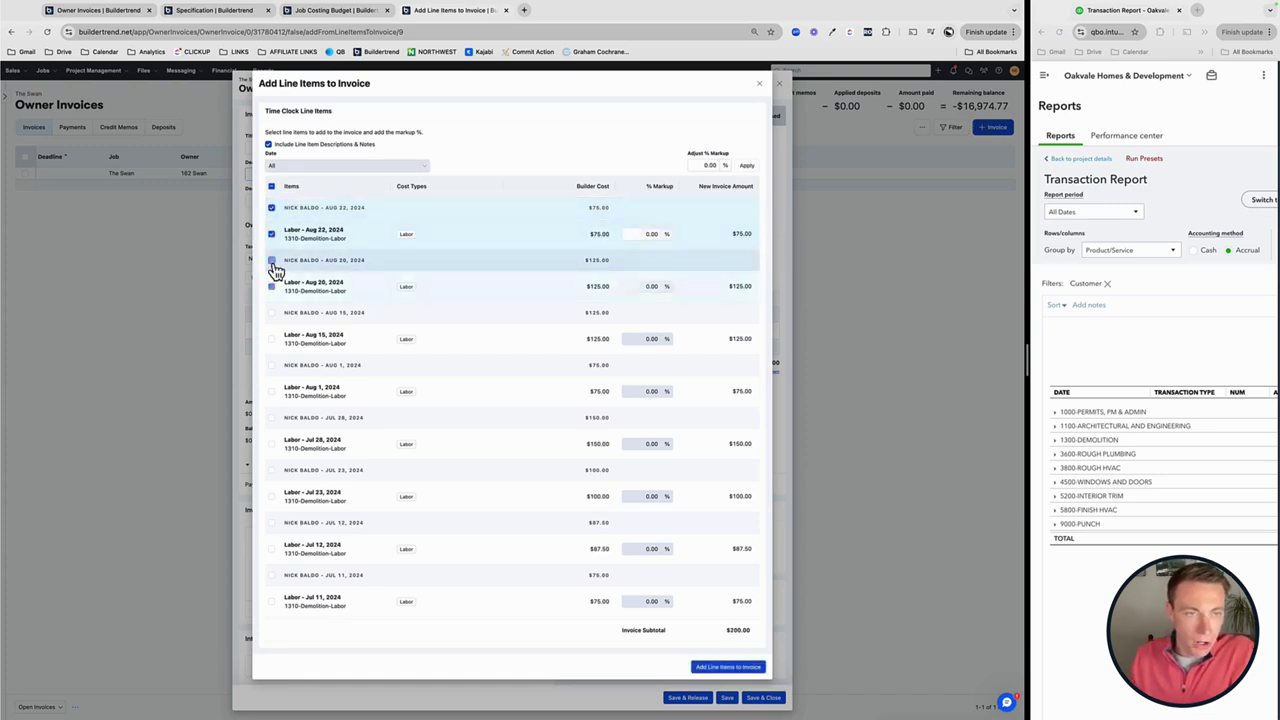
click(271, 365)
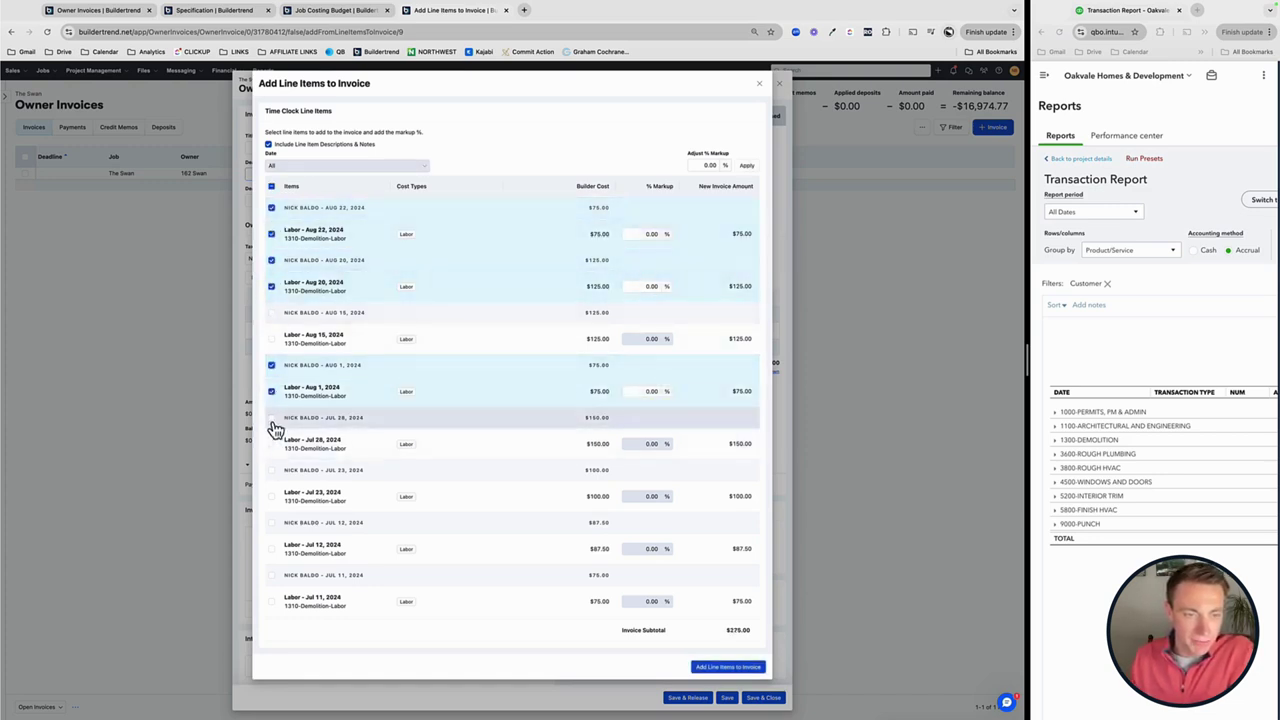
click(271, 418)
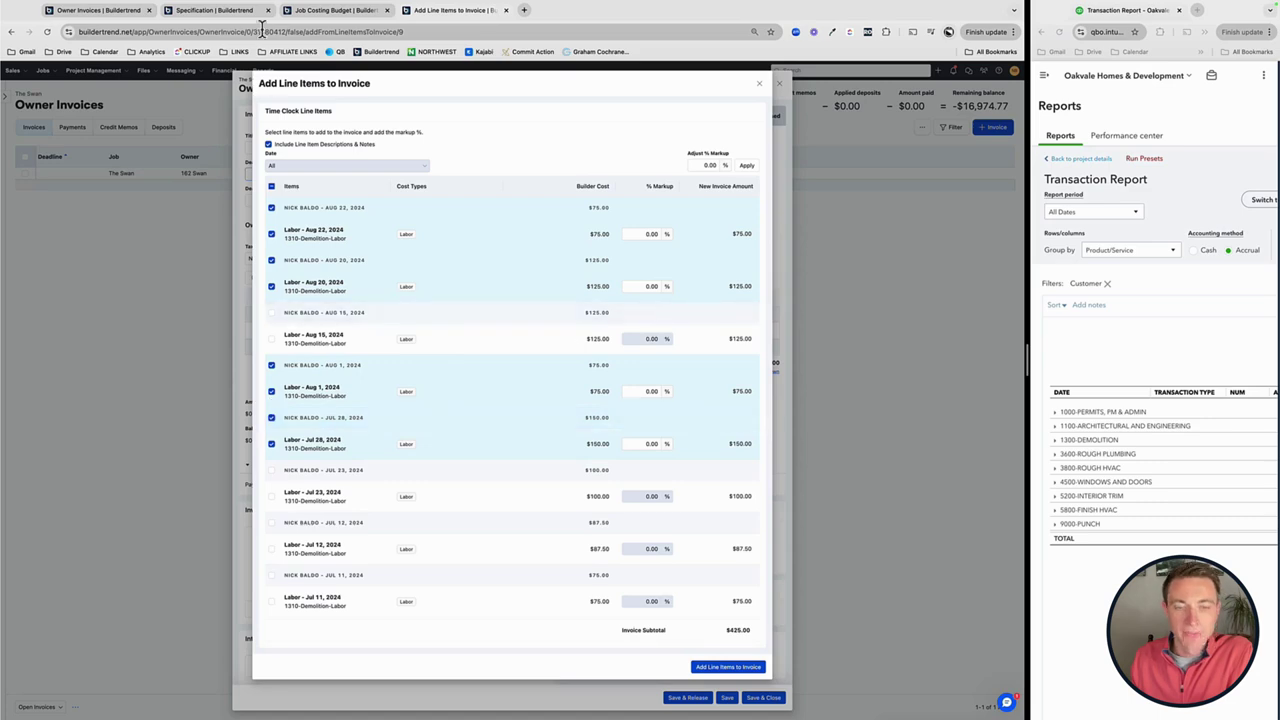
Step: Apply the 70% markup from the internal labor pricing table to the selected labor entries, and clear the whole selection
click(337, 12)
click(210, 12)
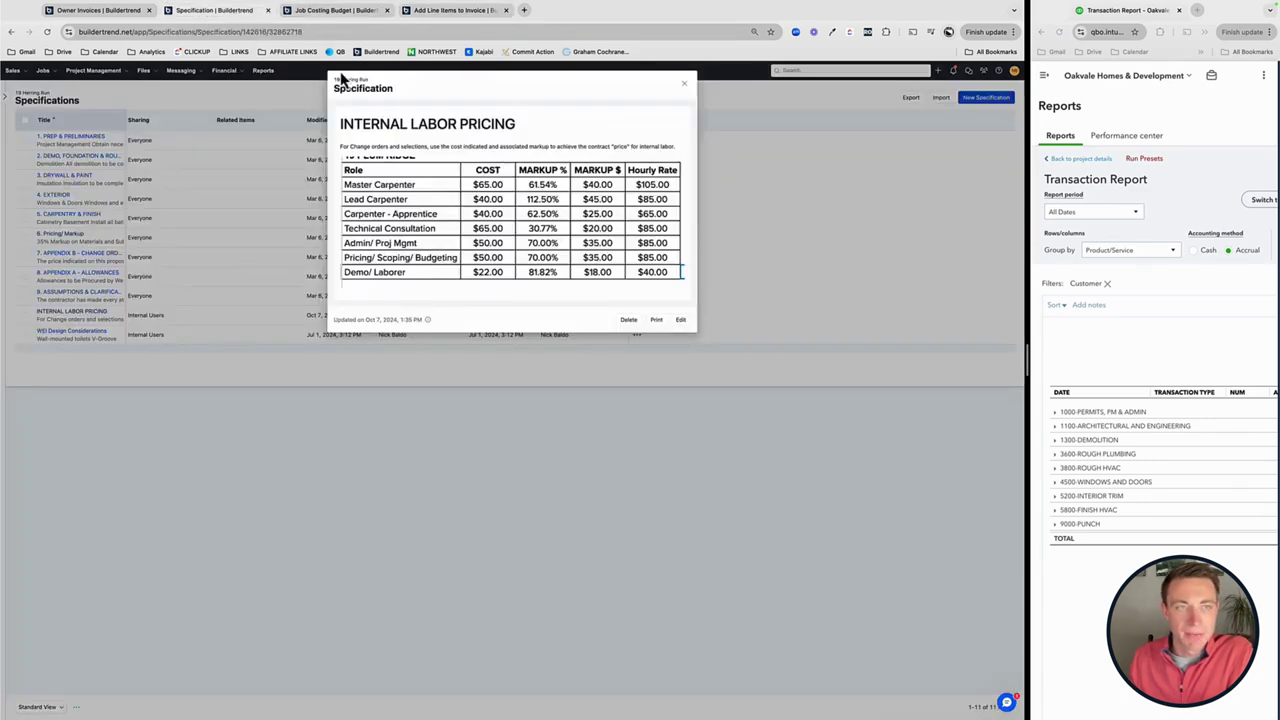
click(455, 11)
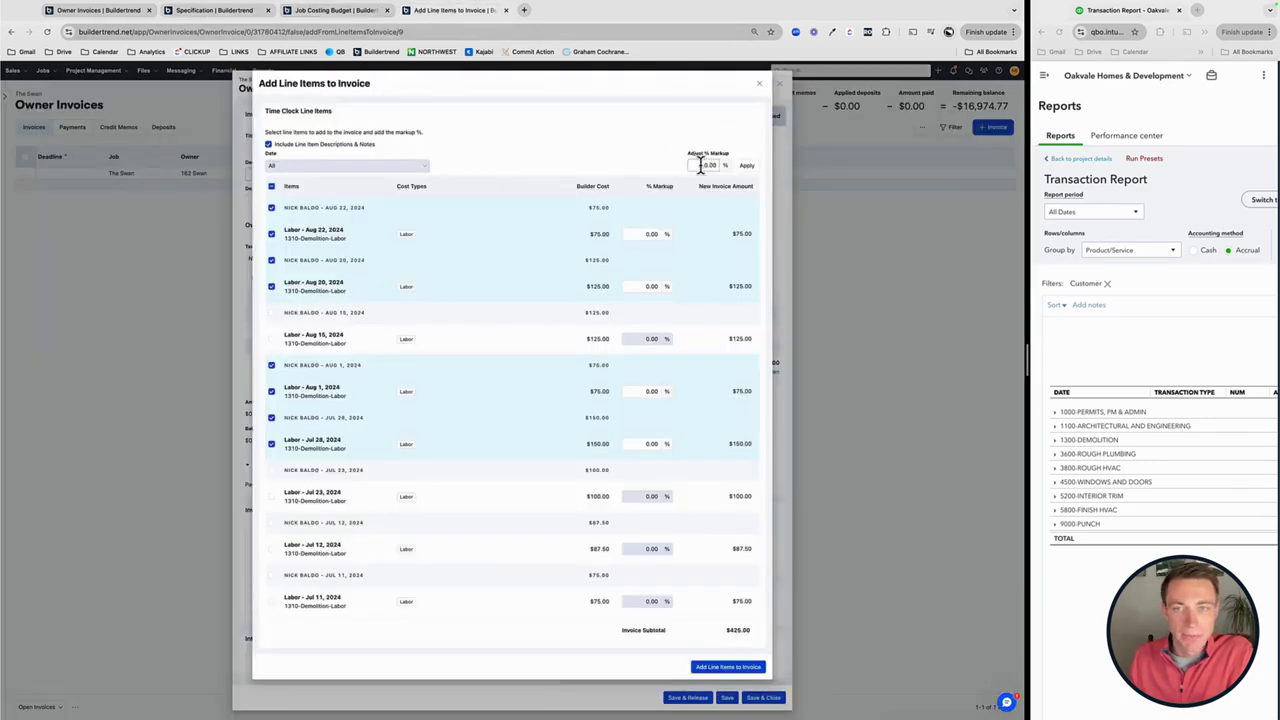
click(700, 165)
text(7)
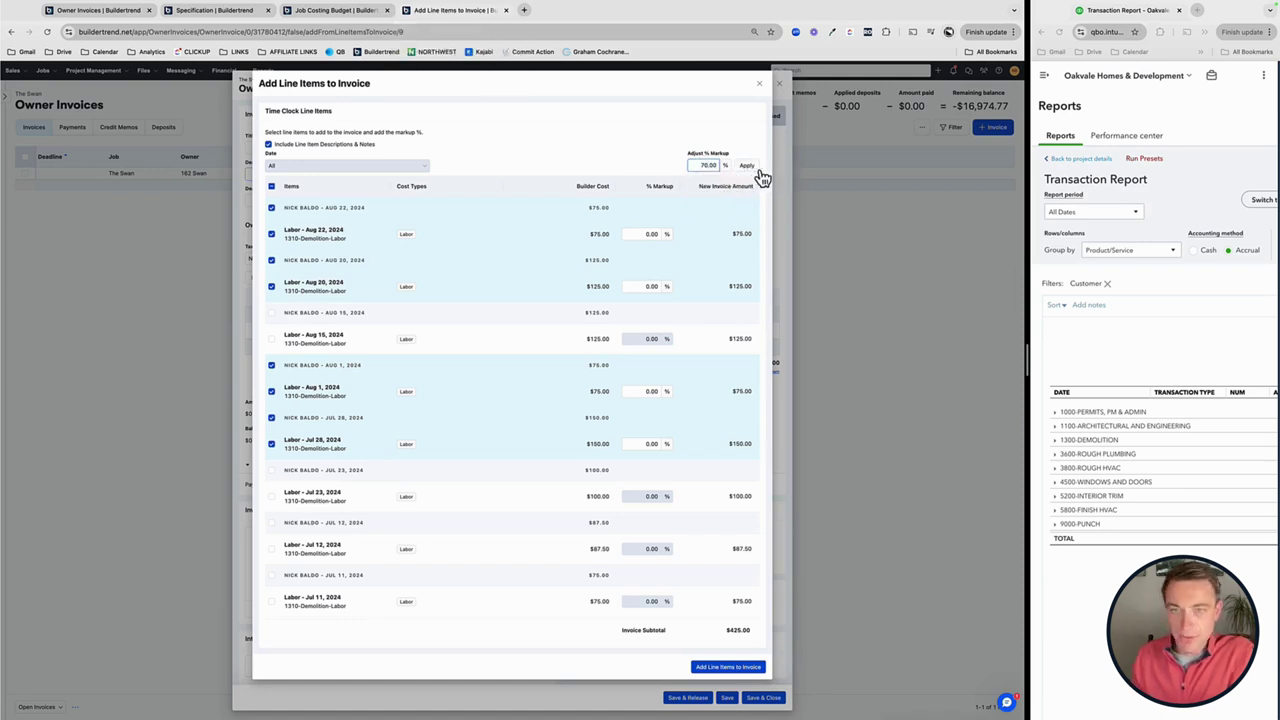
click(750, 167)
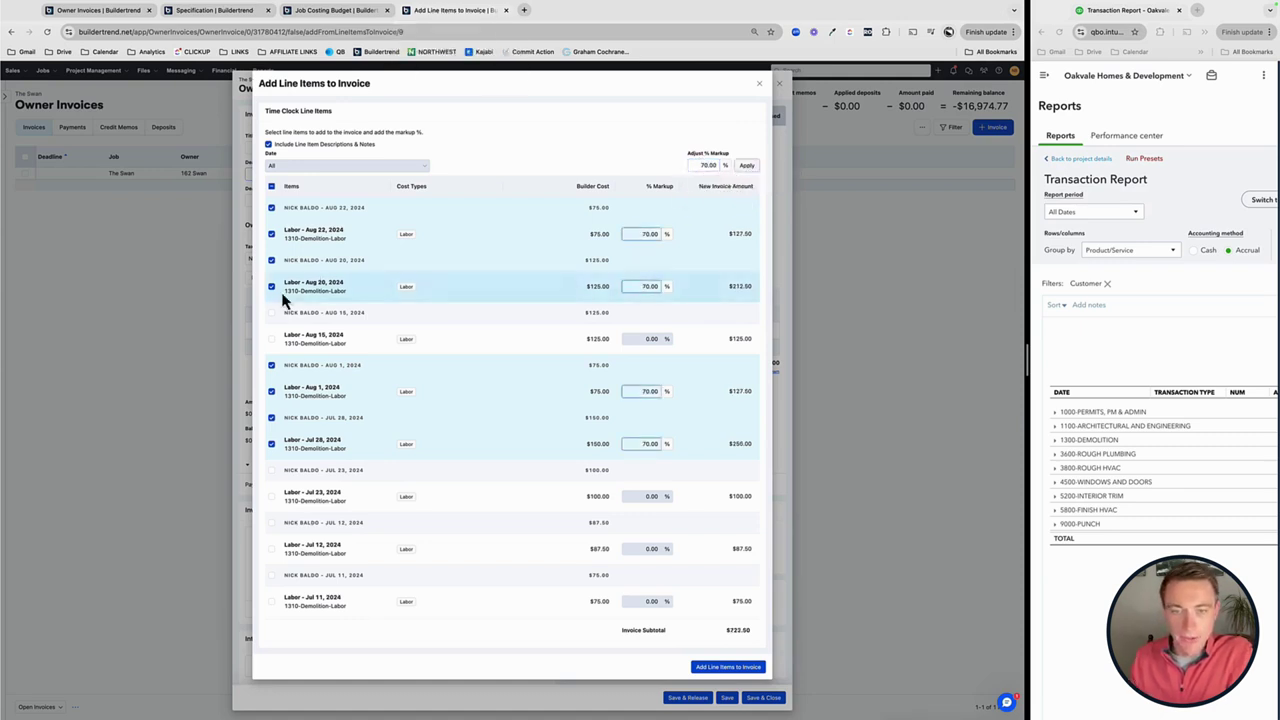
click(269, 145)
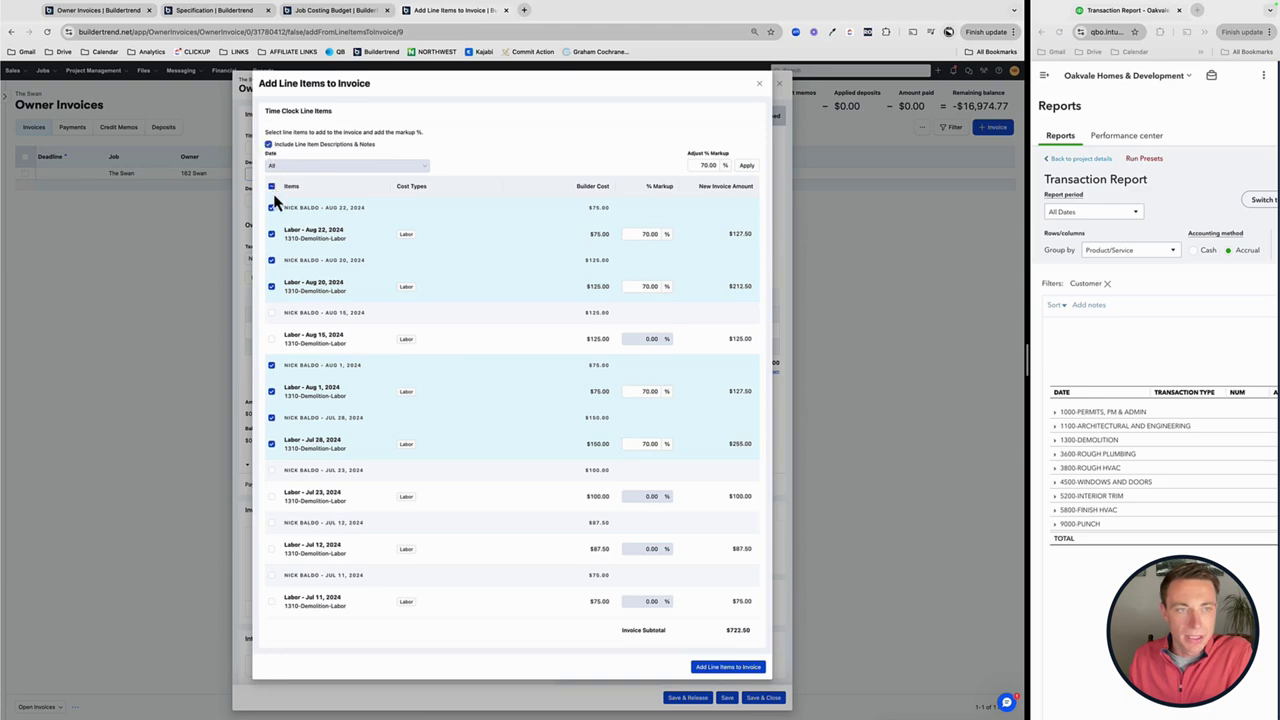
click(271, 186)
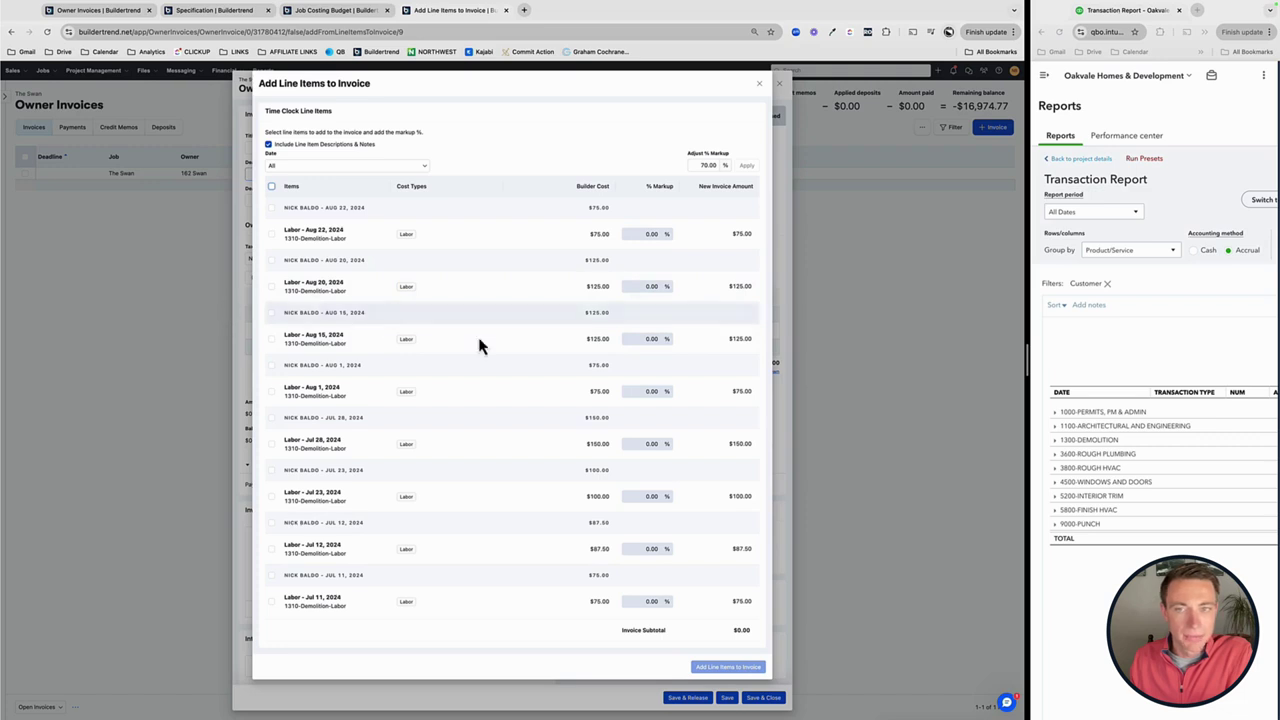
Step: Select the Time Clock labor entries dated Aug 22, Aug 15, Jul 28, Jul 23 and Jul 12, 2024
click(271, 207)
click(271, 312)
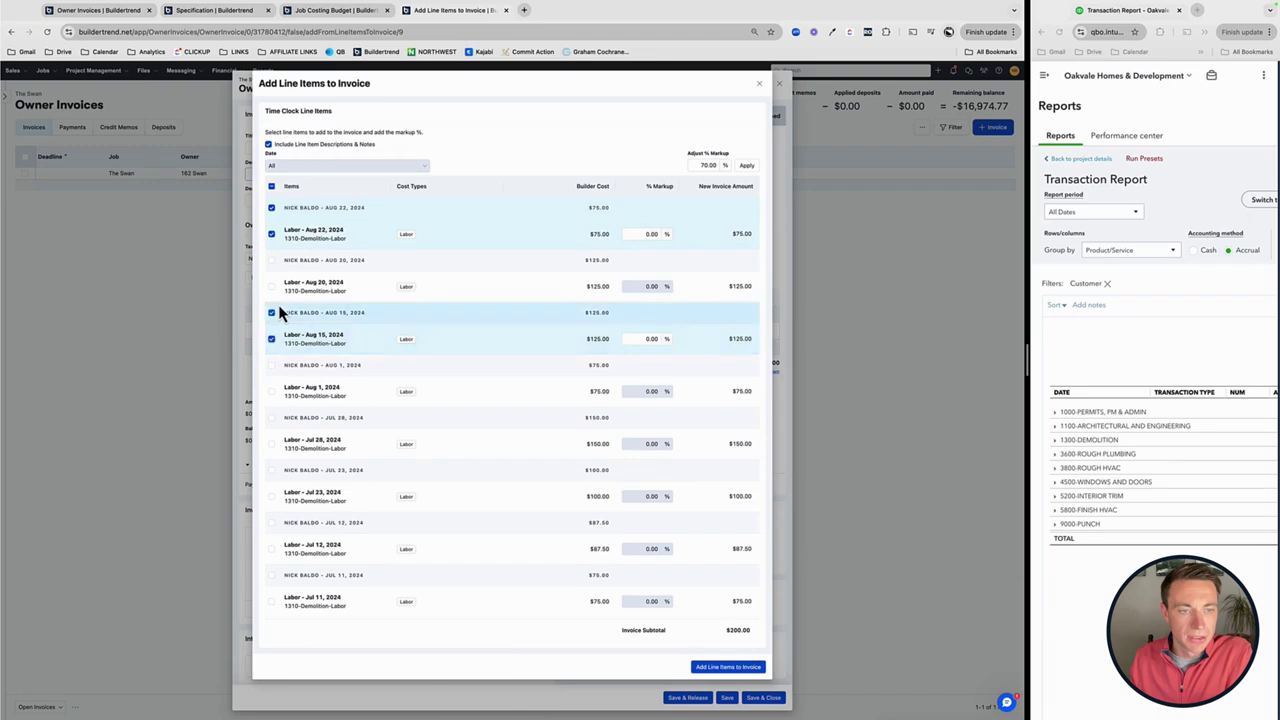
click(271, 417)
click(271, 469)
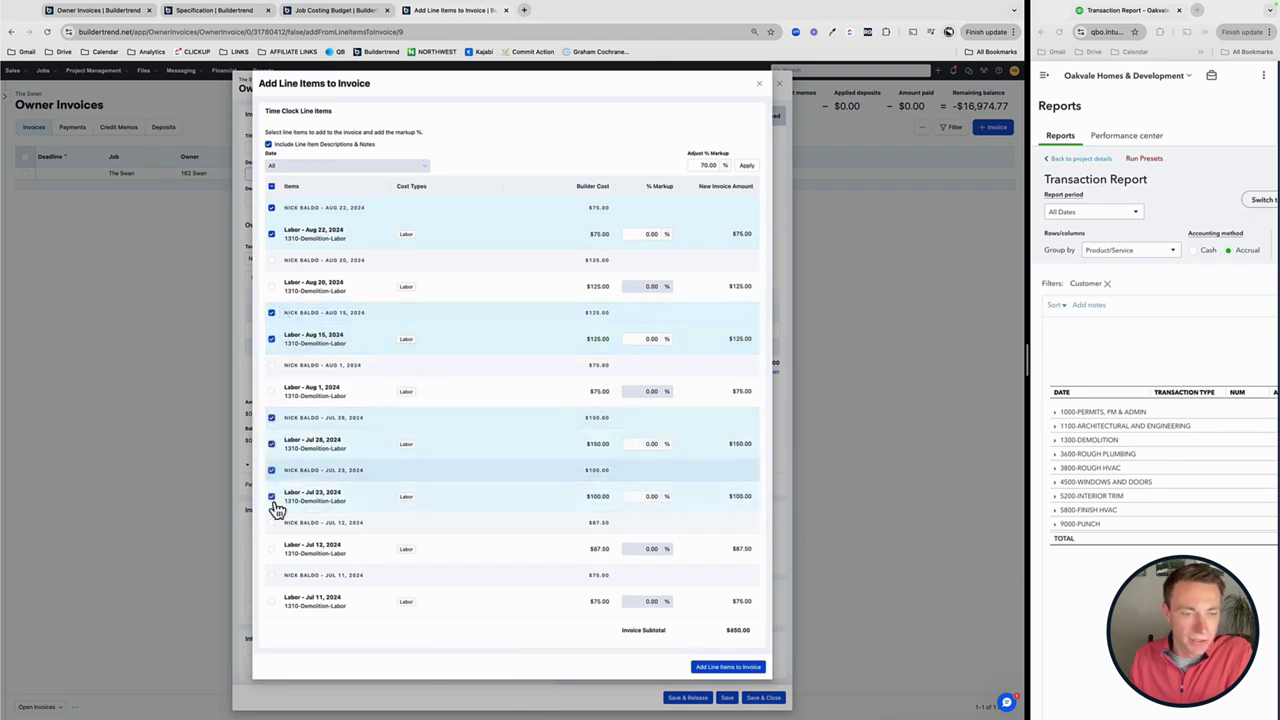
click(271, 522)
Step: Apply a 35% markup to the selected labor entries and add them to the owner invoice with the Create Stacks option
click(698, 165)
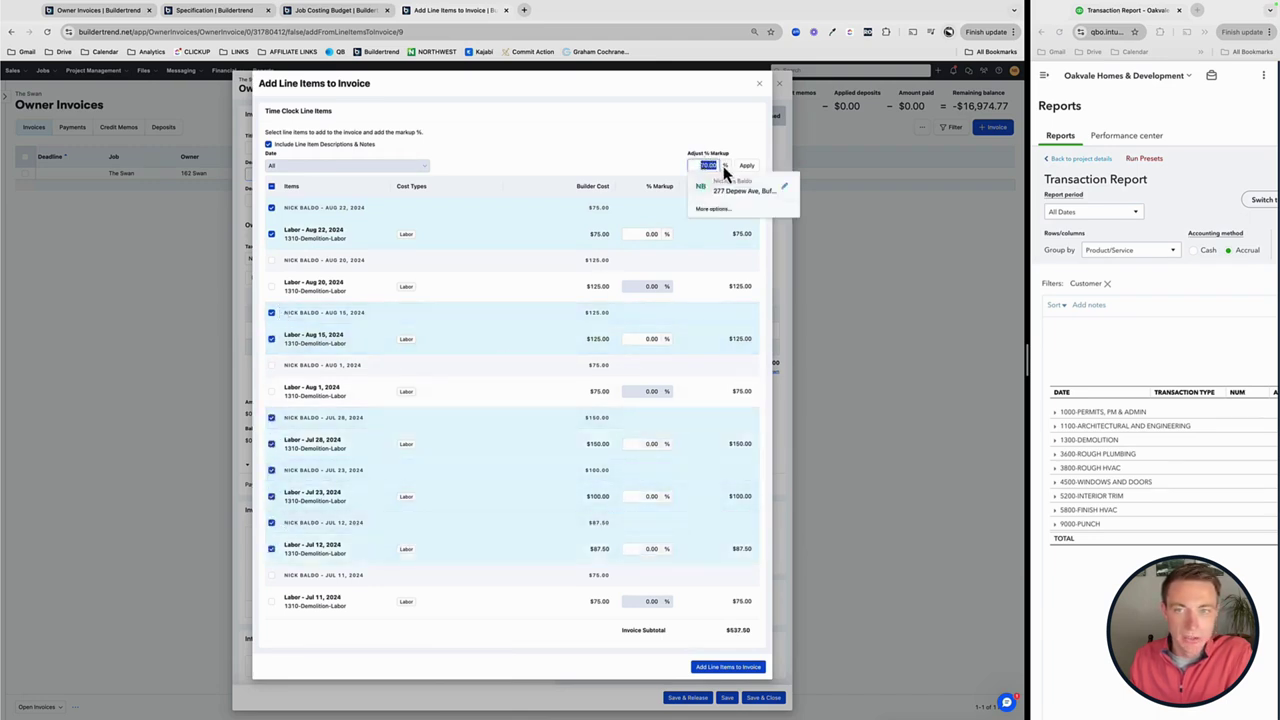
text(35)
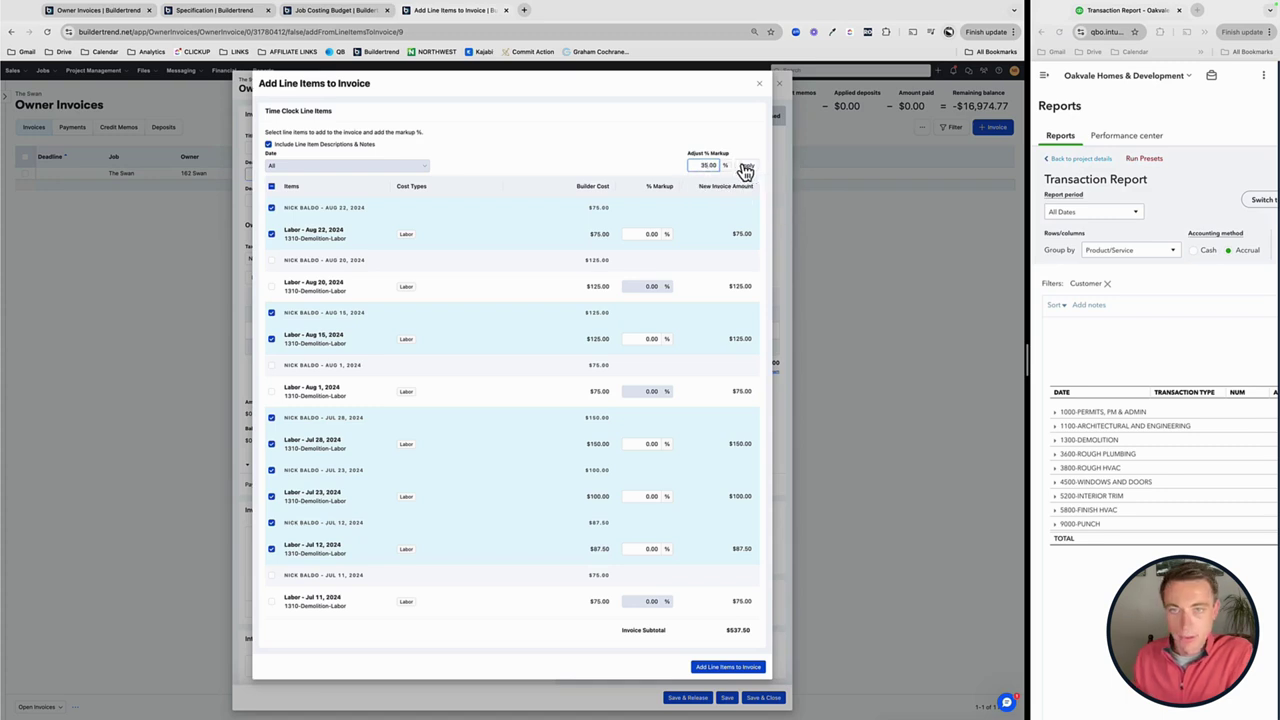
click(745, 168)
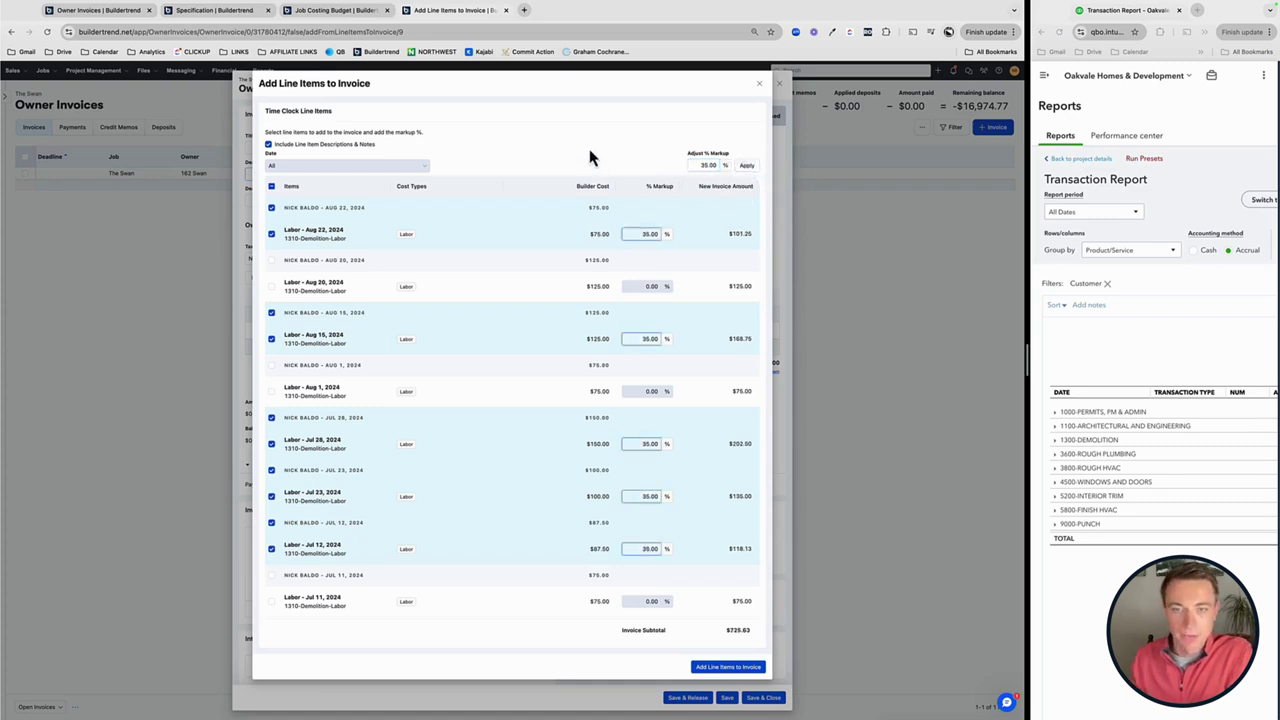
click(726, 669)
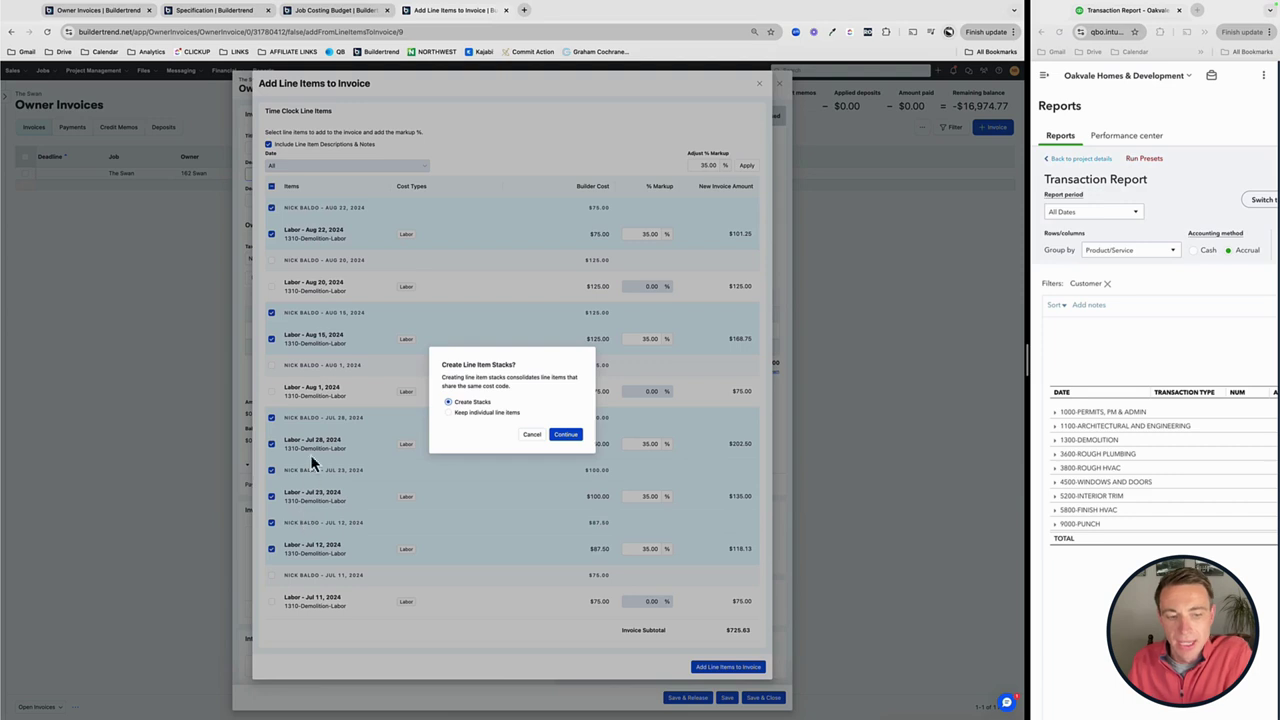
click(565, 435)
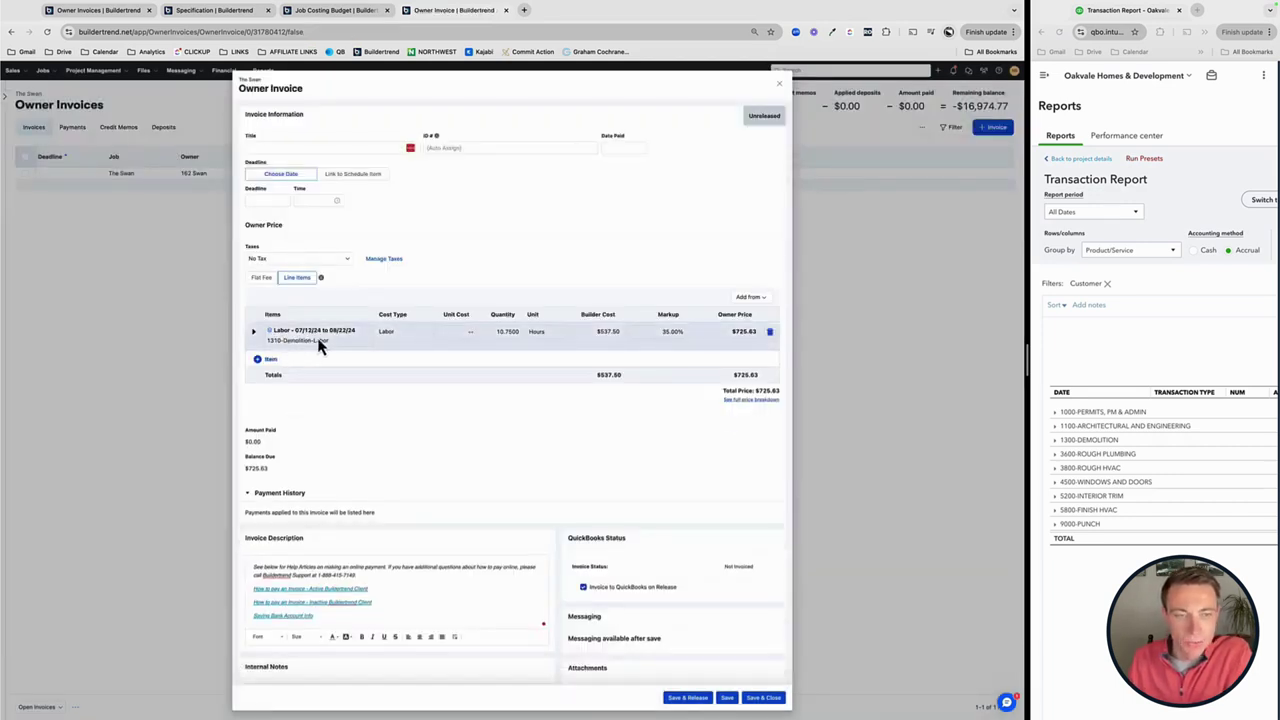
Step: Select all QuickBooks Costs line items for the owner invoice and apply a 35% markup to them
scroll(622, 476, down, 1)
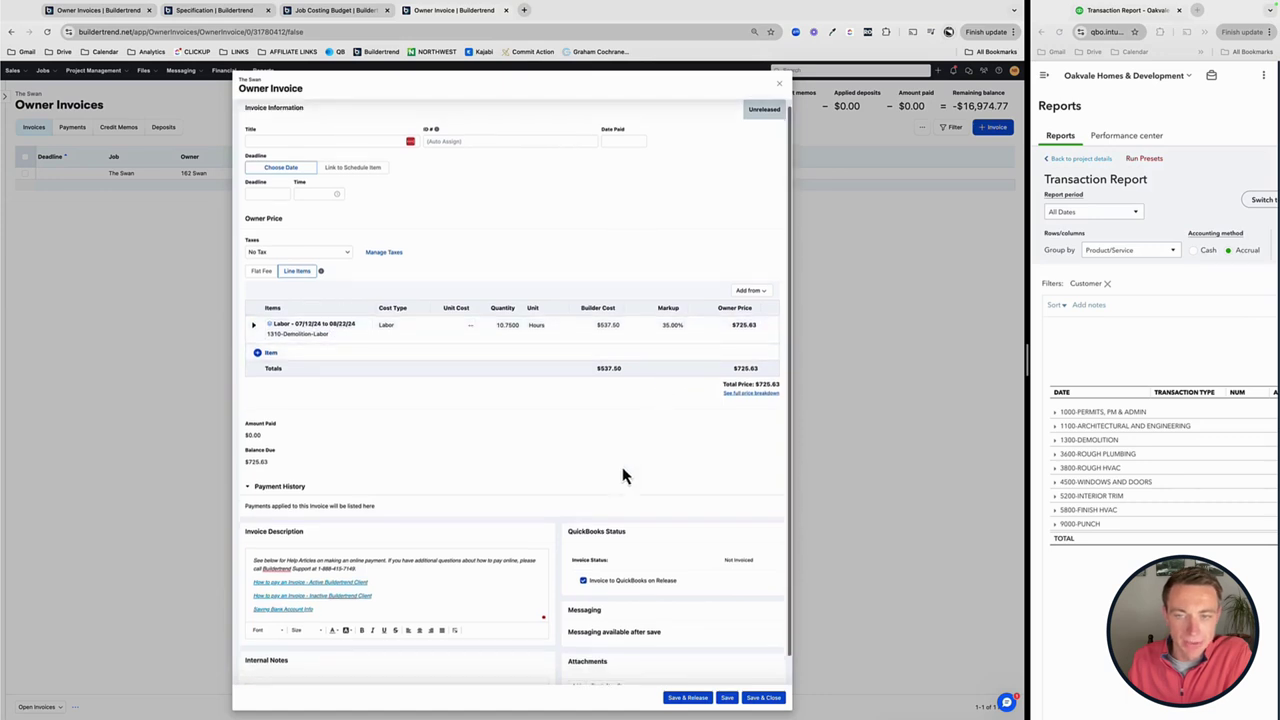
click(750, 290)
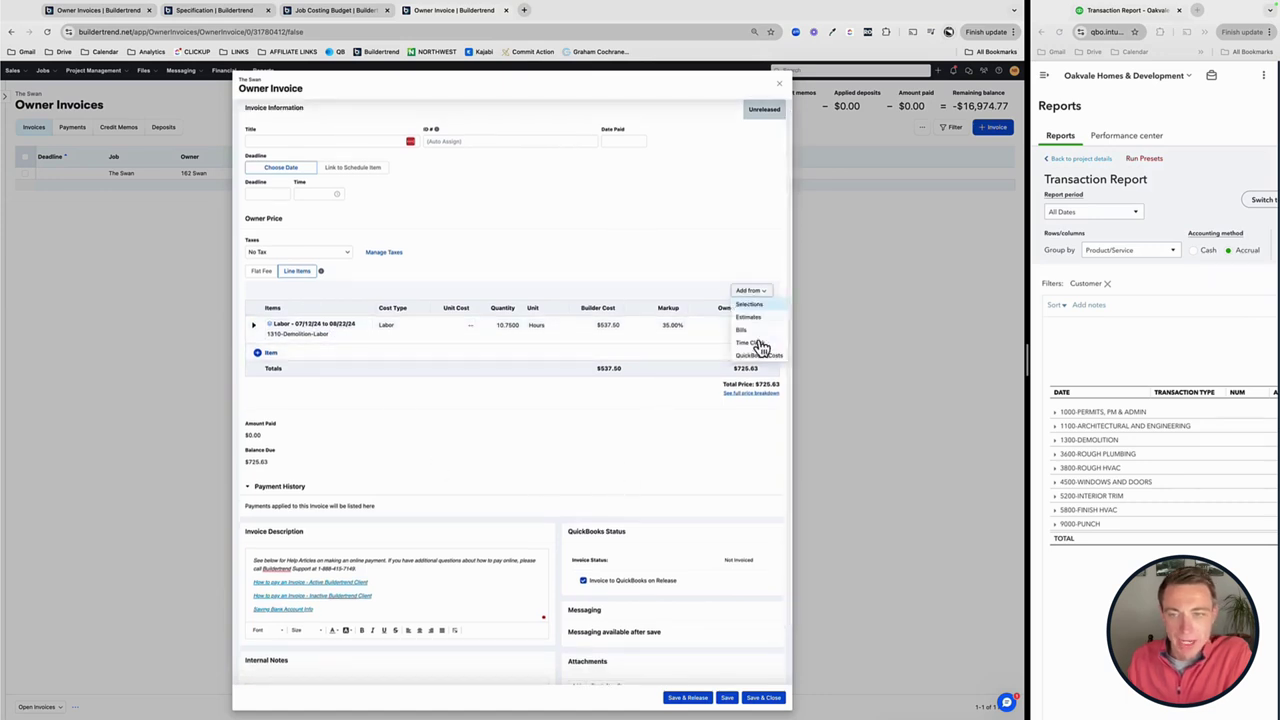
click(759, 357)
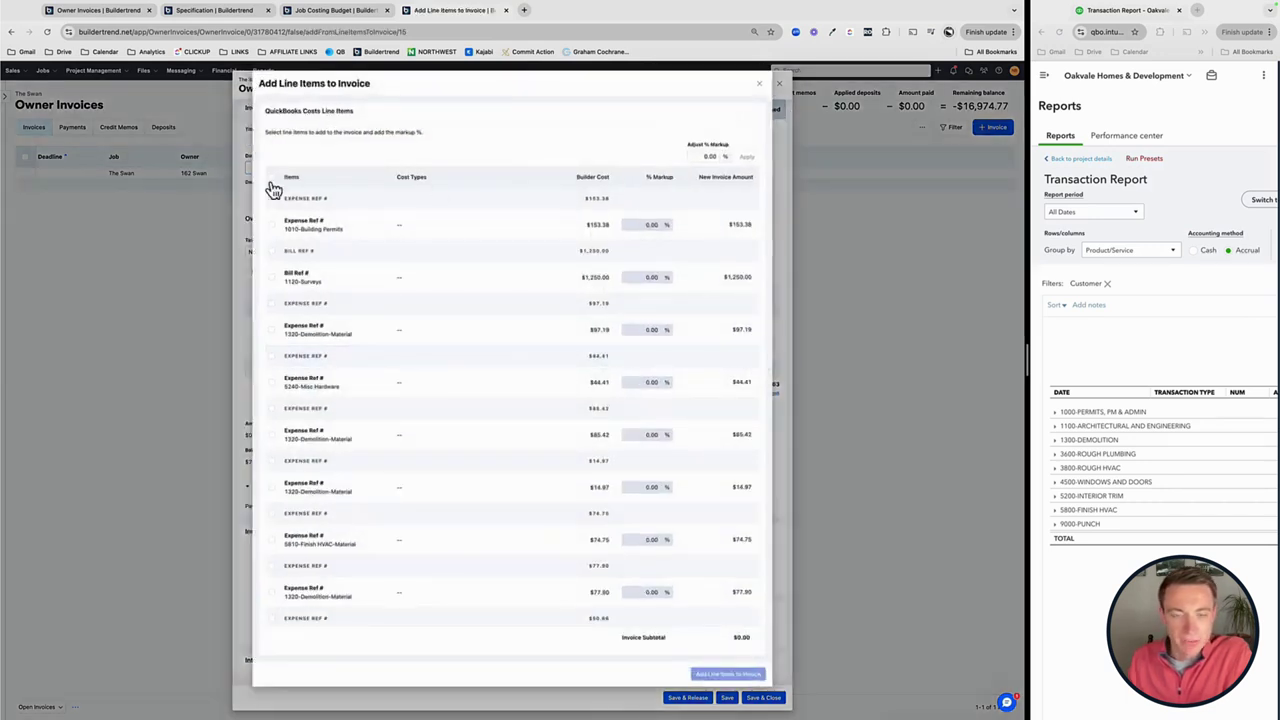
click(271, 177)
click(708, 157)
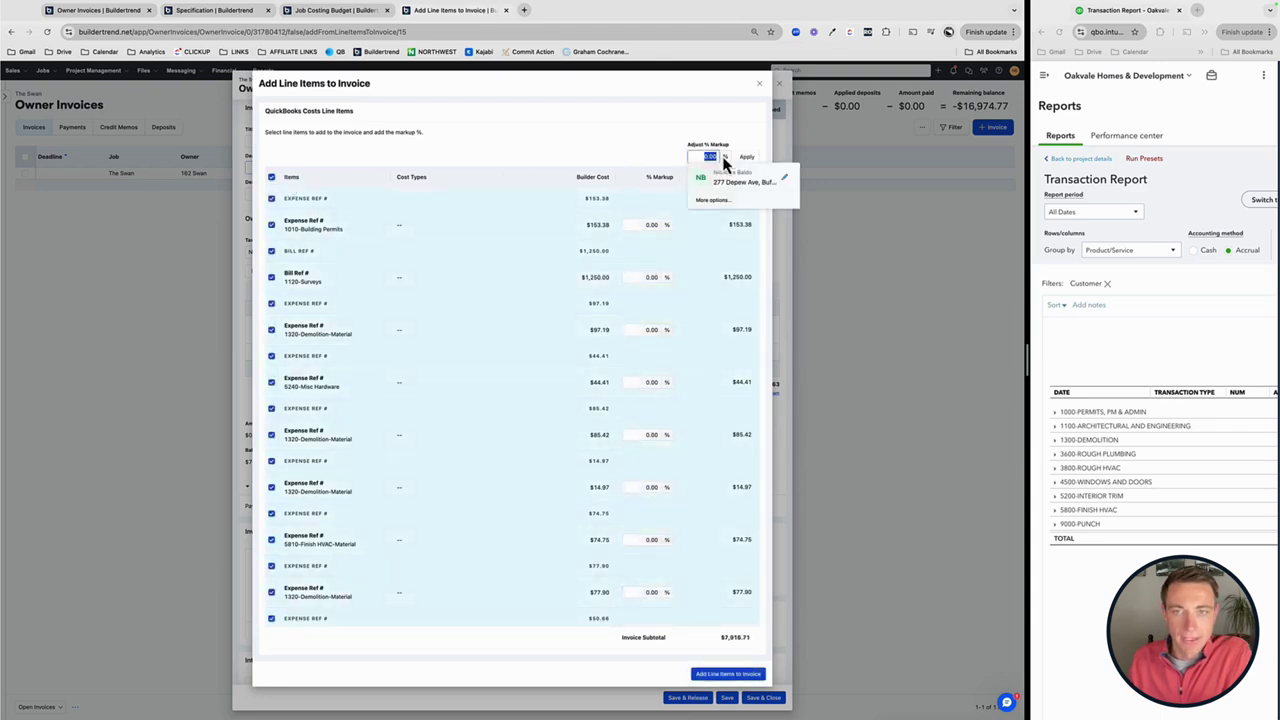
click(724, 160)
click(747, 158)
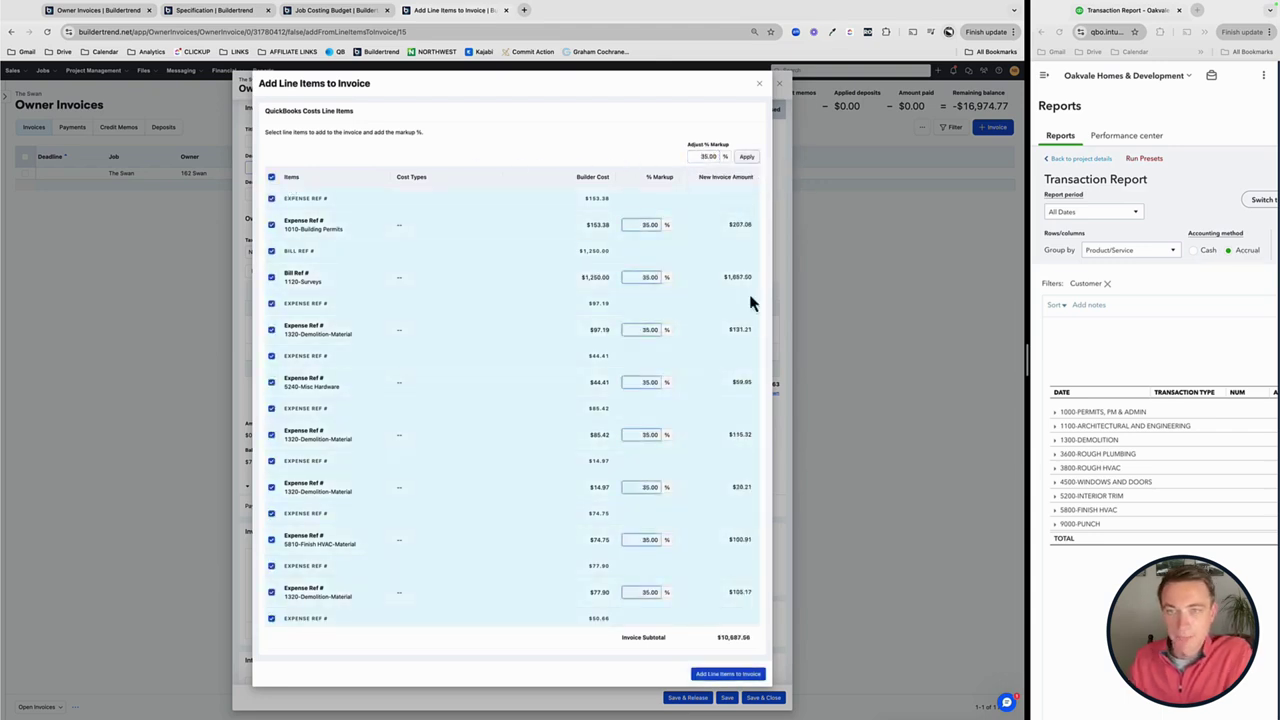
Step: Add the marked-up QuickBooks Costs line items to the owner invoice, then save and close it
click(756, 675)
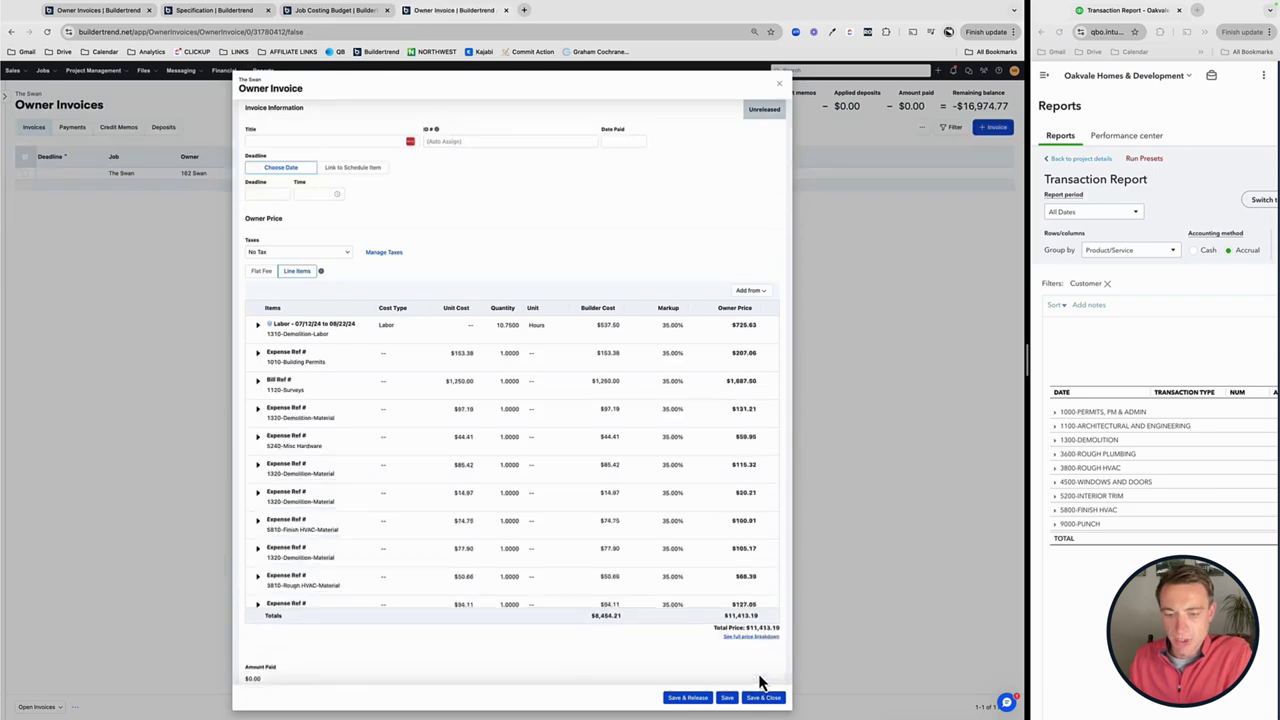
click(727, 698)
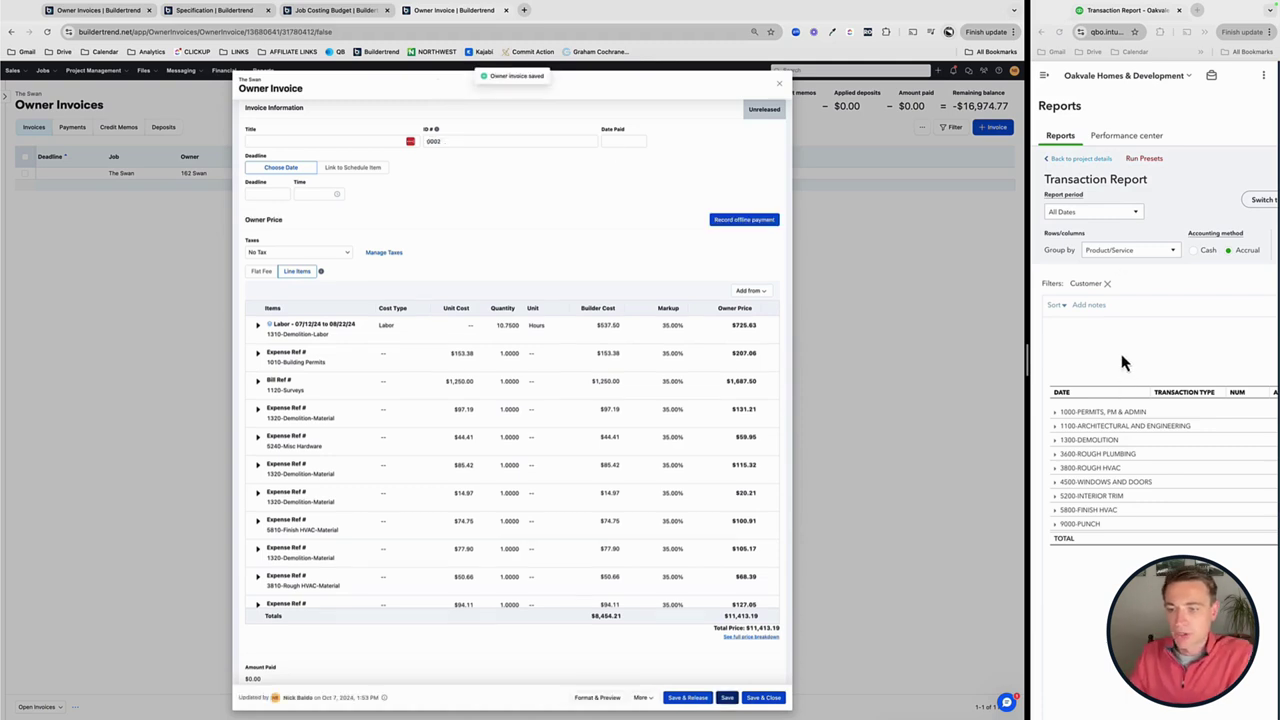
click(781, 85)
Step: Open the job costing budget and check in The Swan's accounting settings whether costs entered in QuickBooks are included in the budget
click(216, 72)
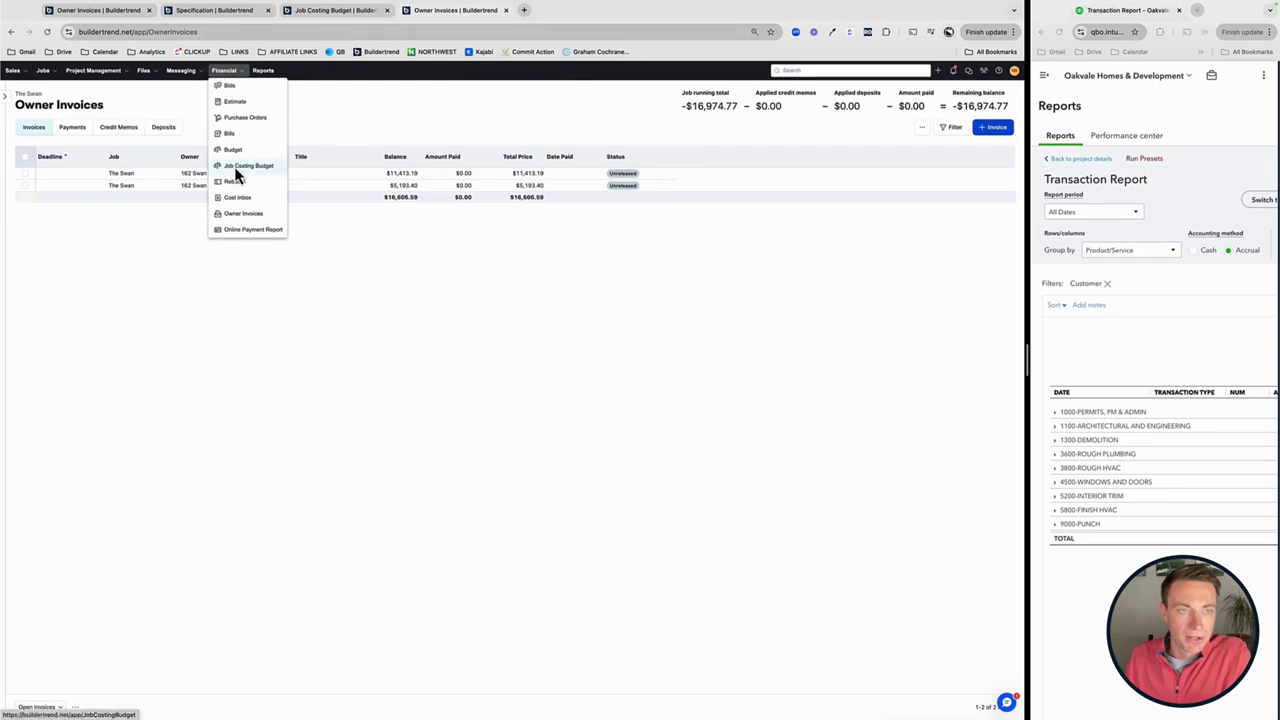
click(235, 170)
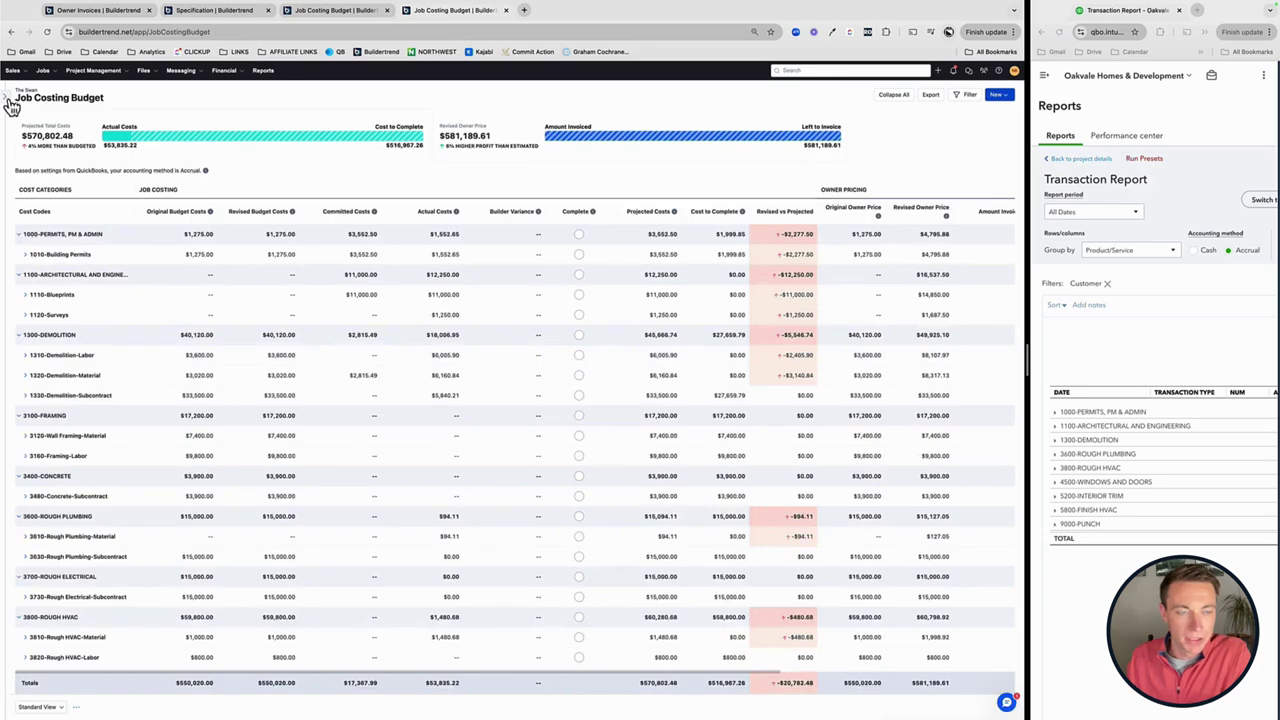
click(10, 106)
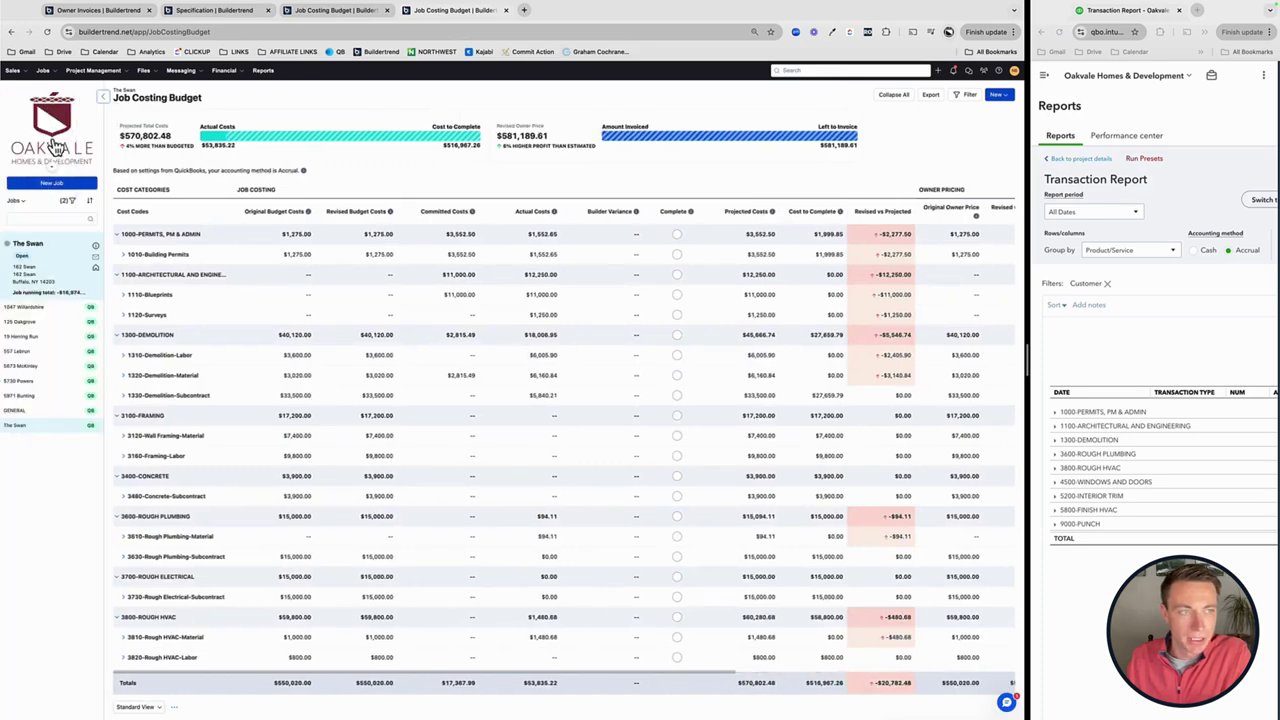
click(95, 245)
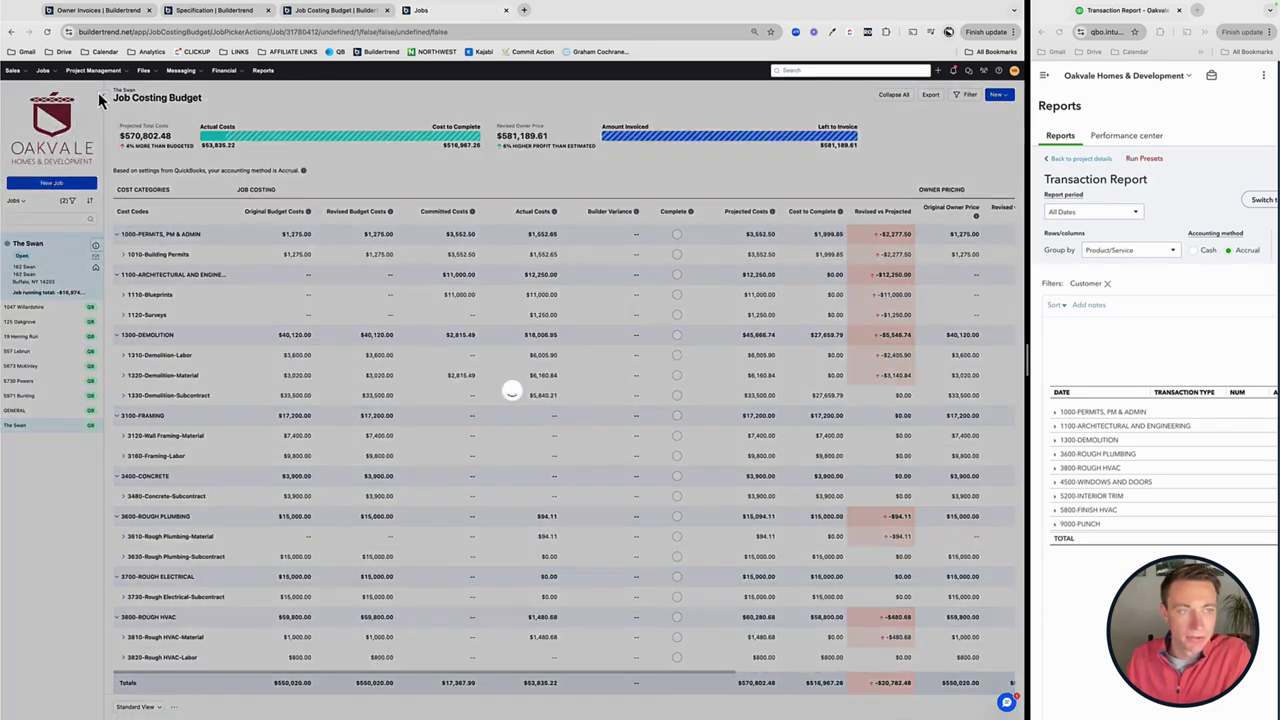
click(99, 95)
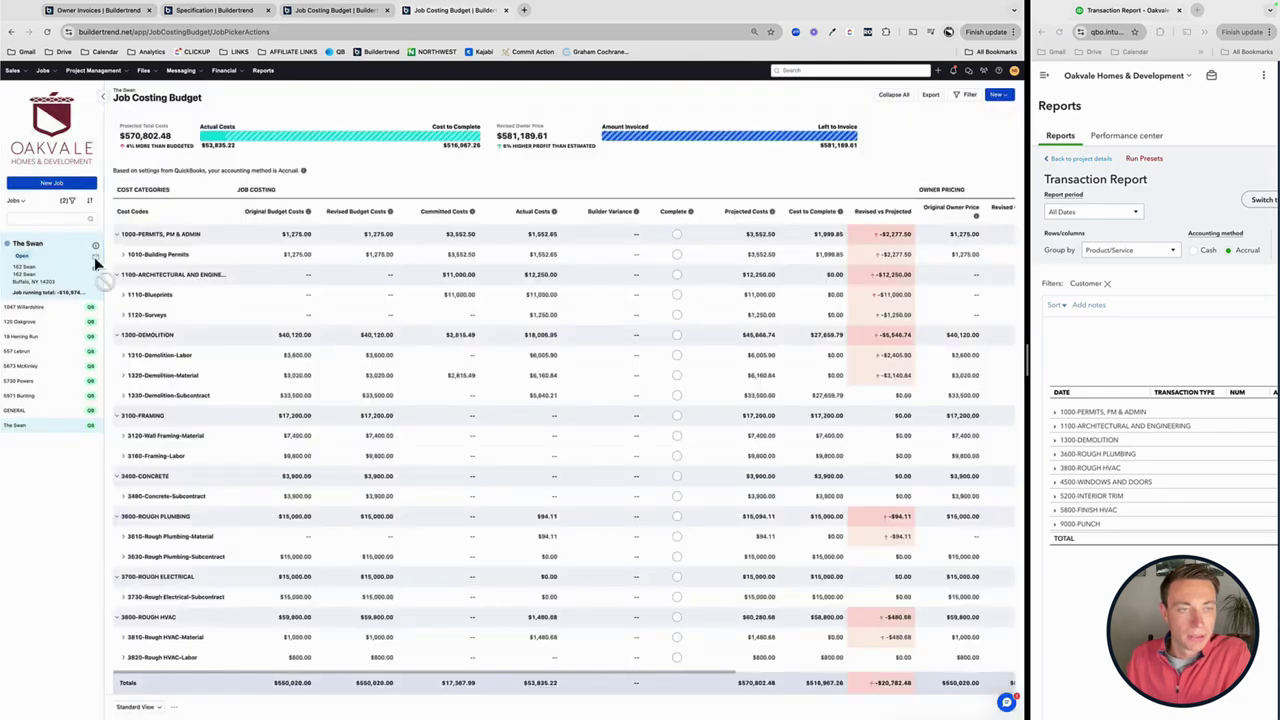
click(96, 247)
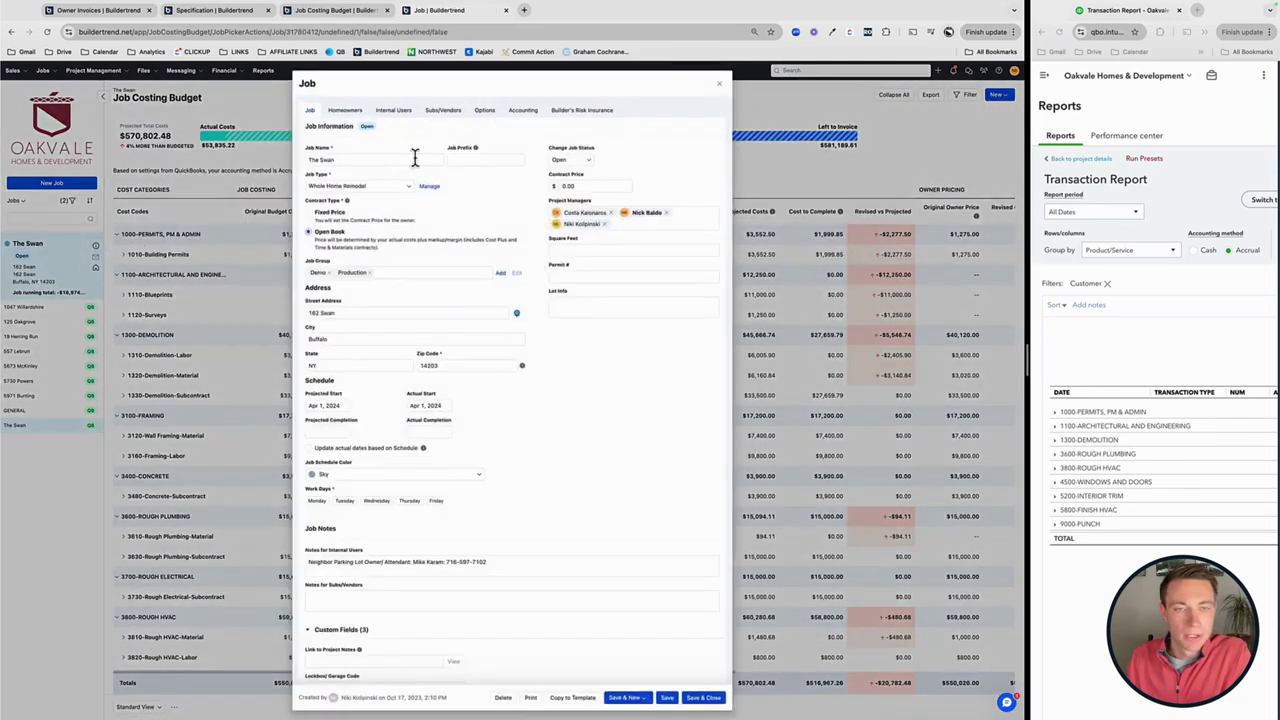
click(521, 111)
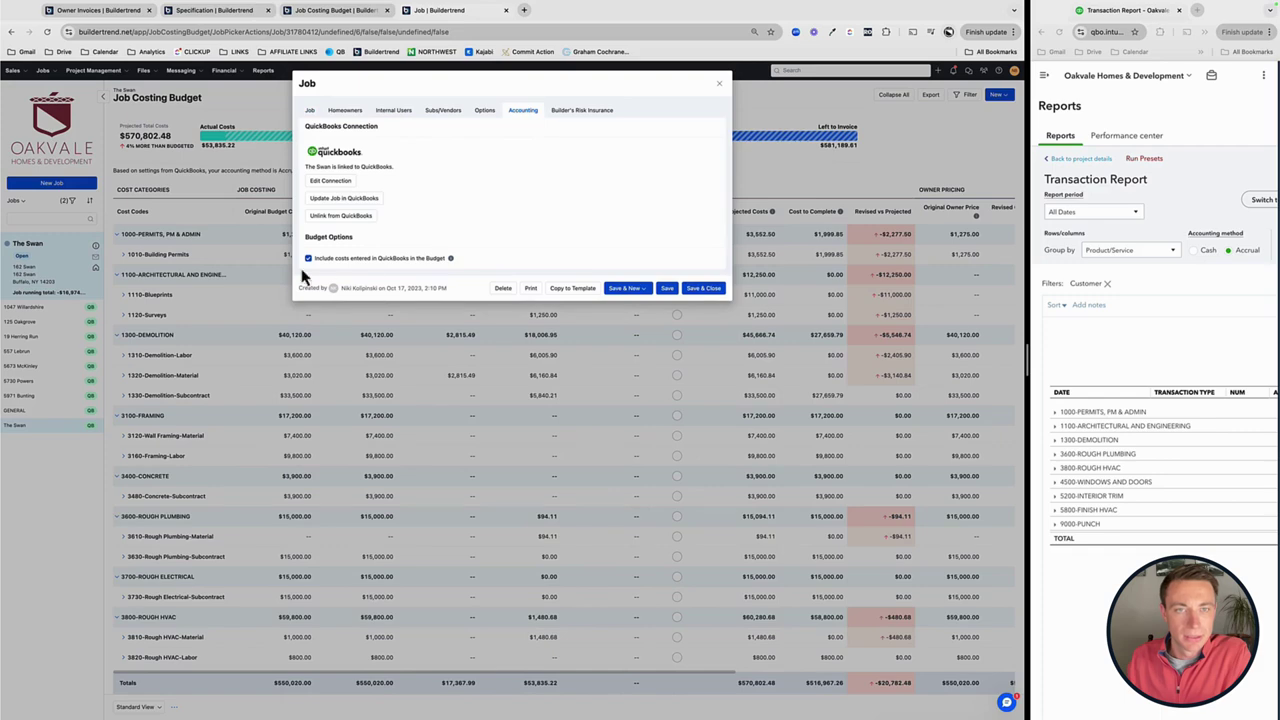
click(717, 89)
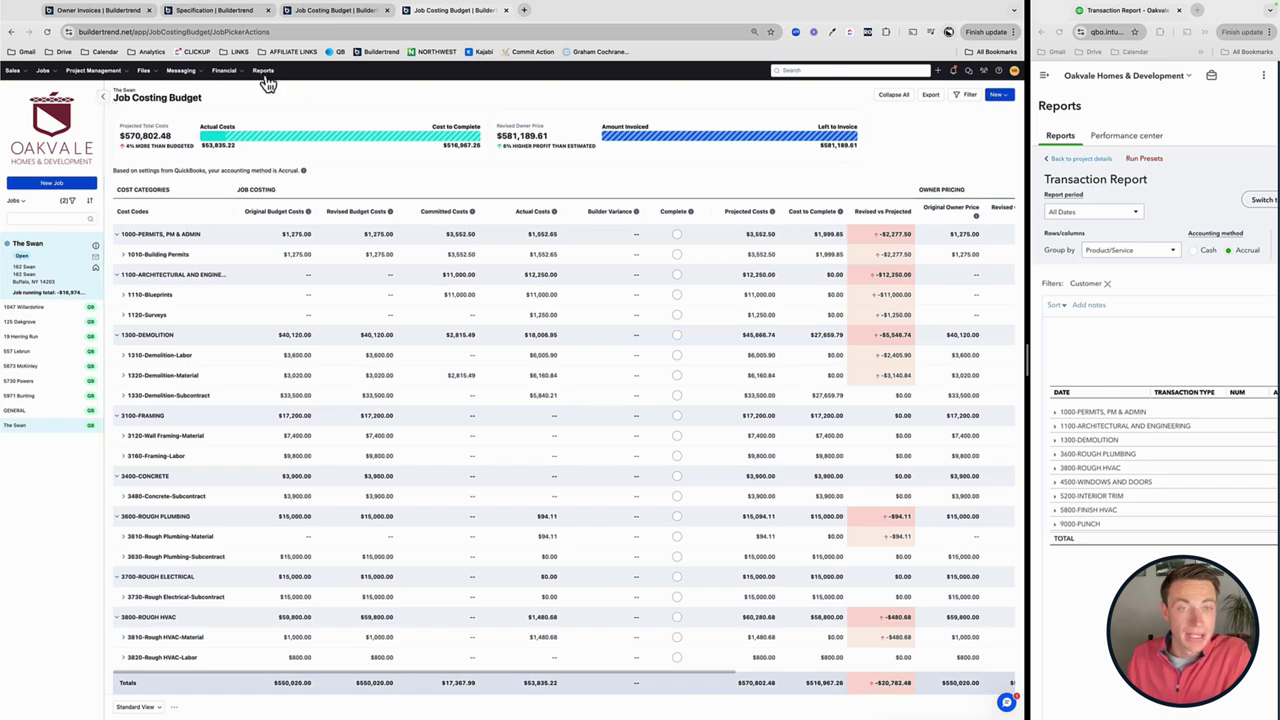
Step: Open The Swan's Budget, hide the job list and expand the 1010-Building Permits cost code
mouse_move(223, 70)
click(245, 165)
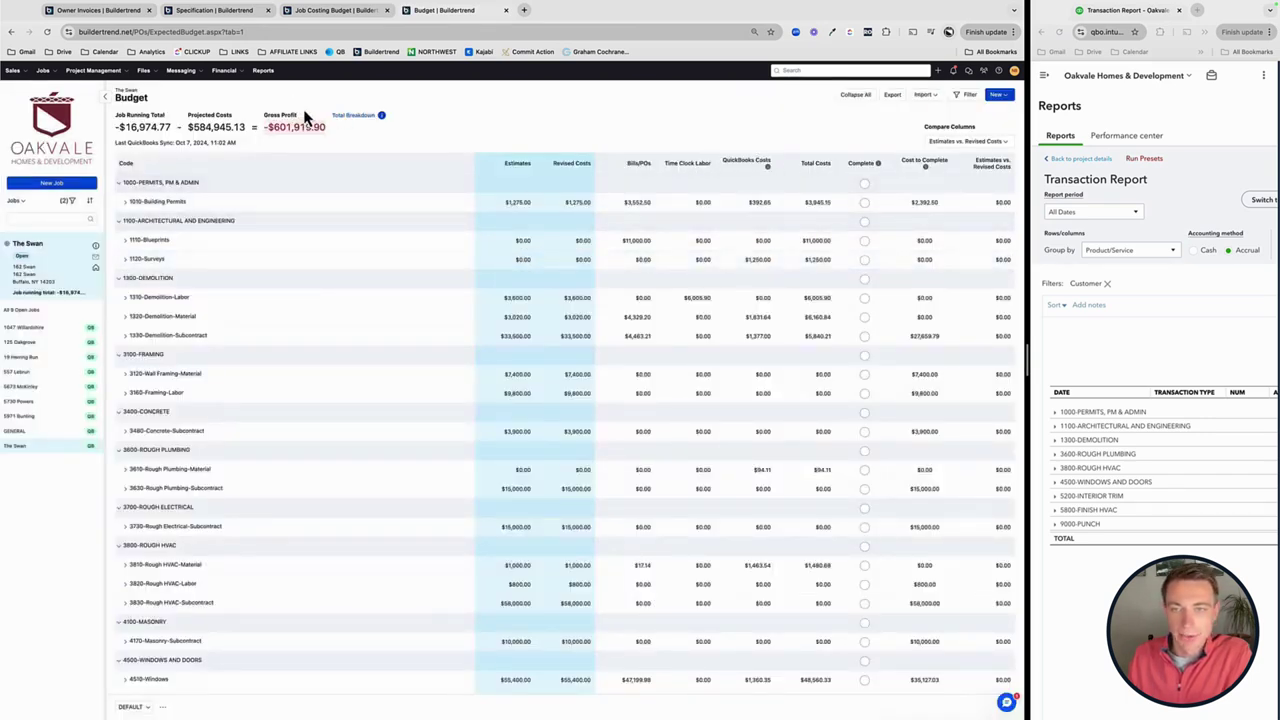
click(105, 96)
click(27, 203)
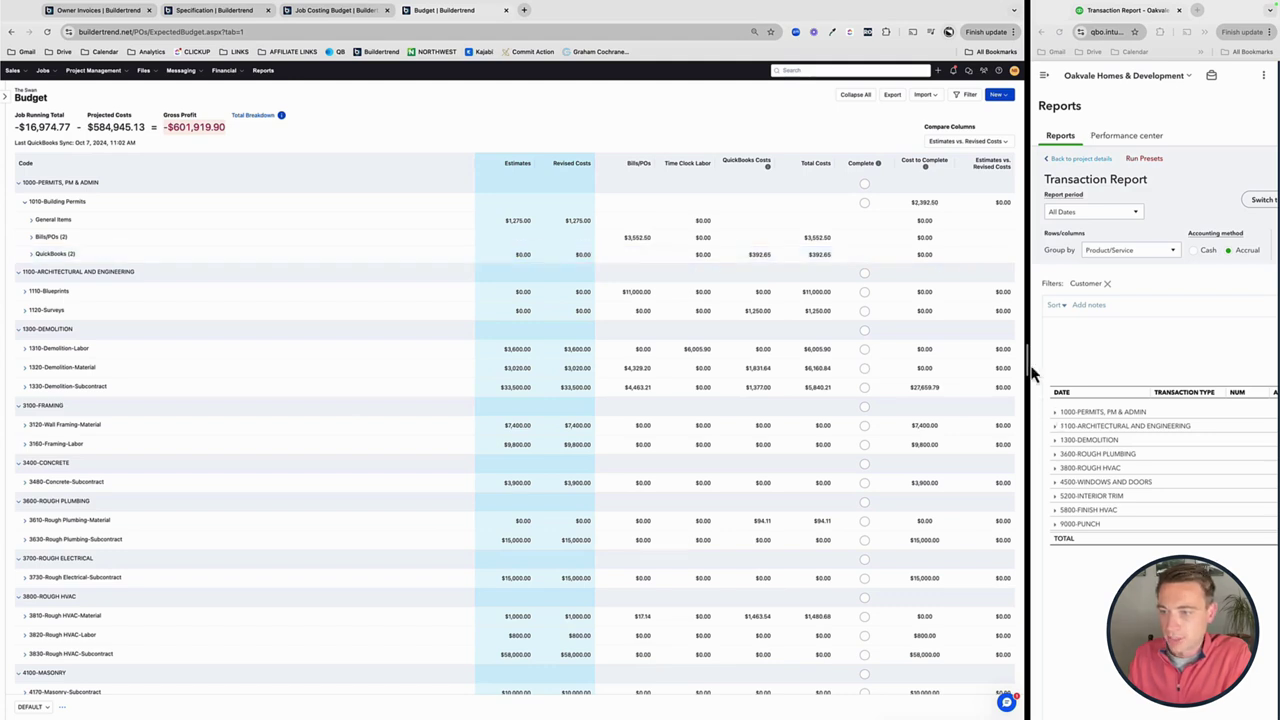
Step: Widen the QuickBooks window, hide its navigation, and expand 1000-PERMITS, PM & ADMIN and 1010-Building Permits in the Transaction Report
drag(1030, 366, 712, 360)
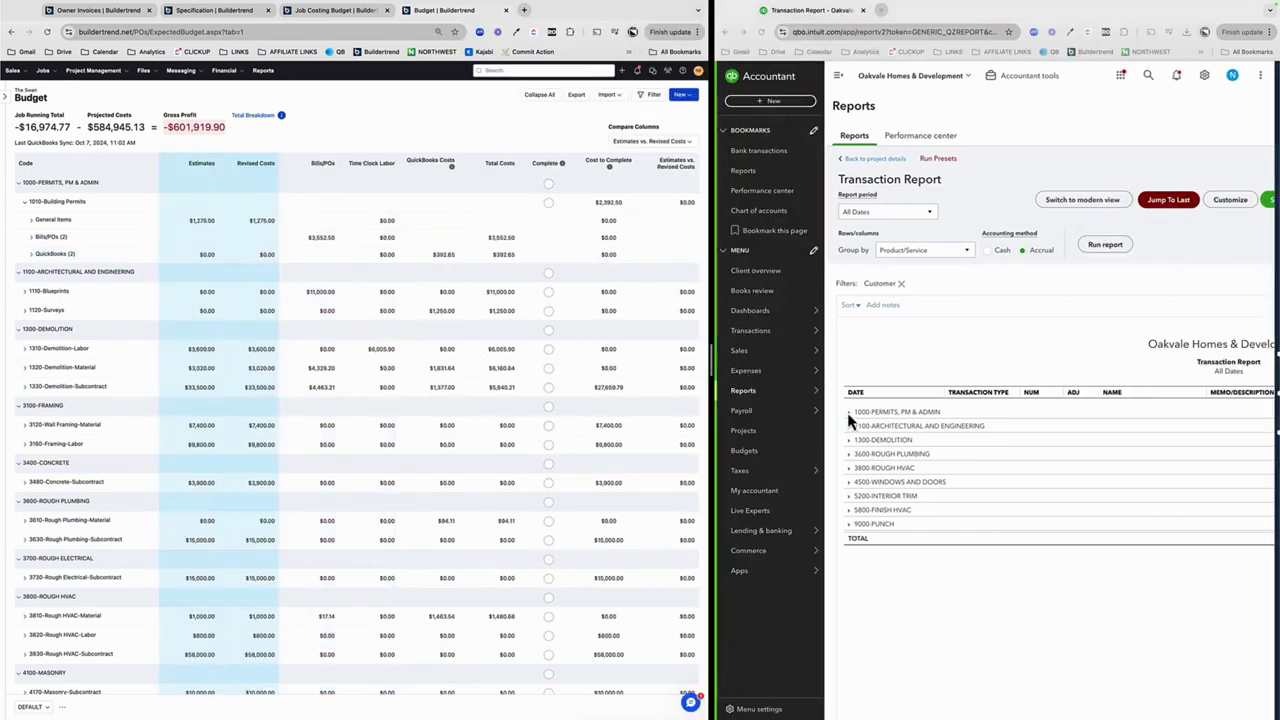
double_click(853, 105)
click(838, 75)
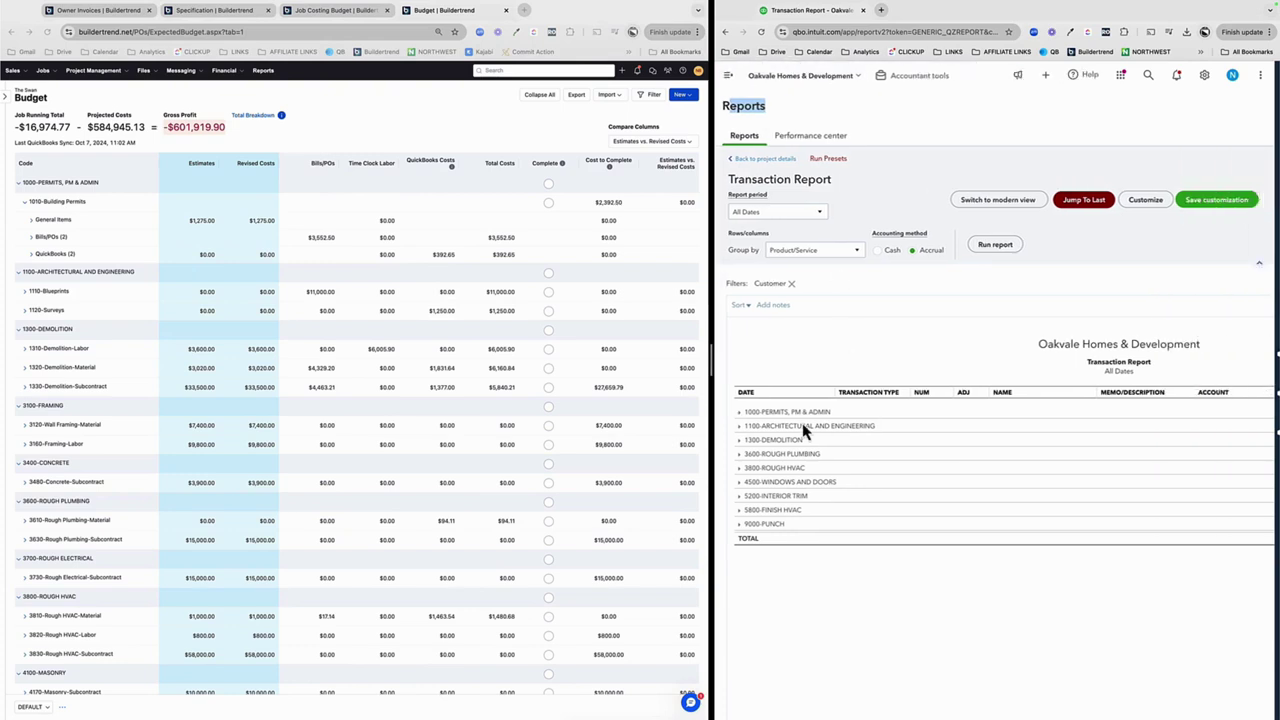
click(739, 411)
scroll(900, 432, right, 2)
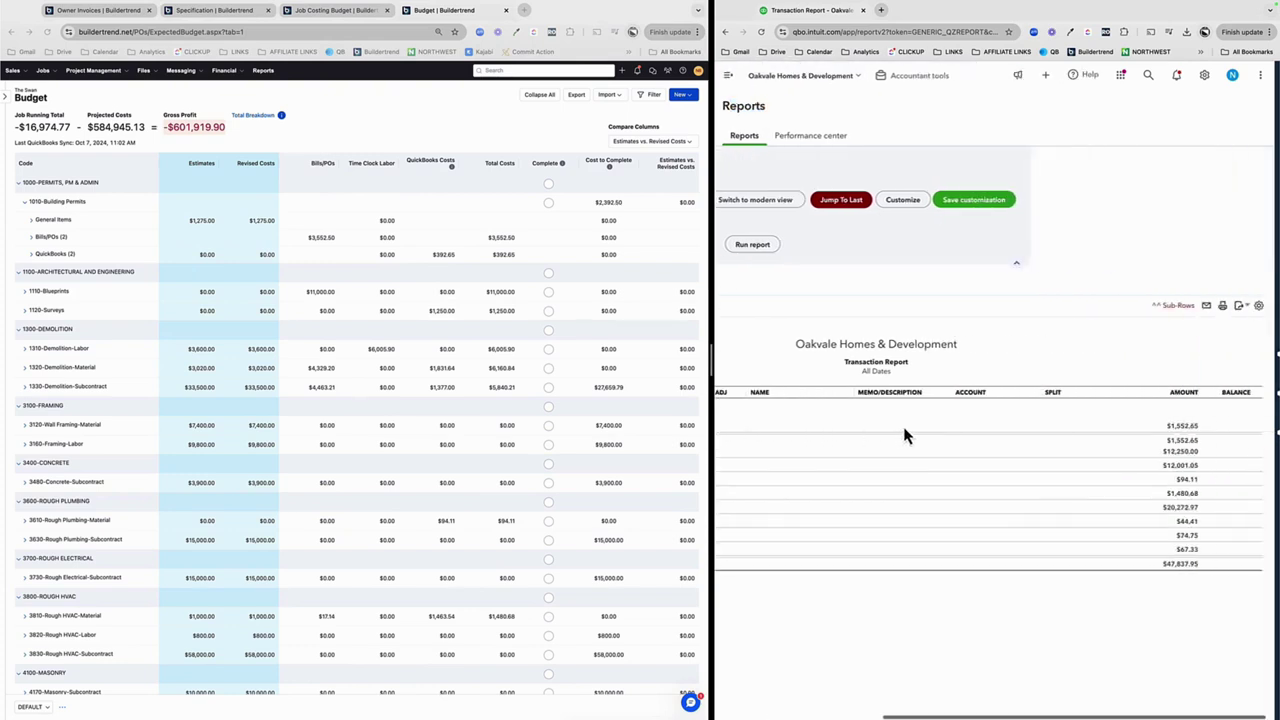
scroll(730, 430, left, 2)
click(752, 430)
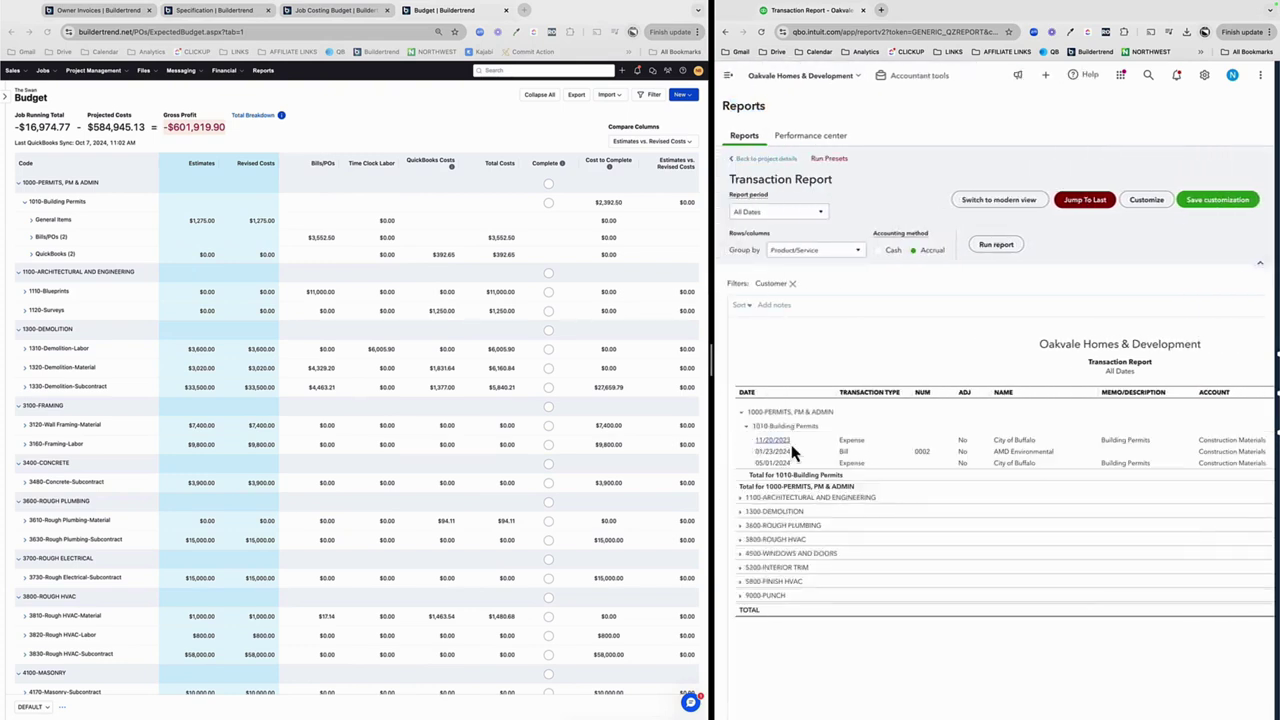
Step: Review the accounts and amounts of the 1010-Building Permits transactions in the Transaction Report
scroll(840, 445, right, 2)
scroll(930, 452, right, 2)
scroll(985, 458, left, 4)
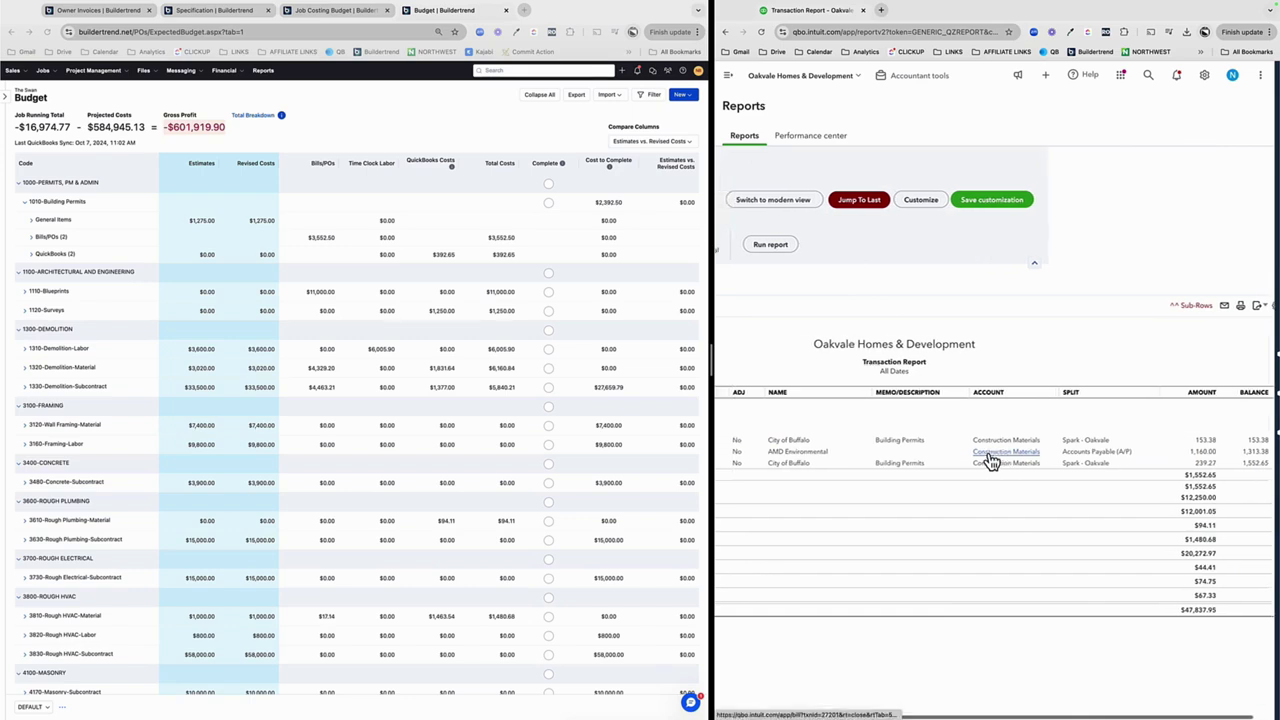
scroll(990, 455, right, 2)
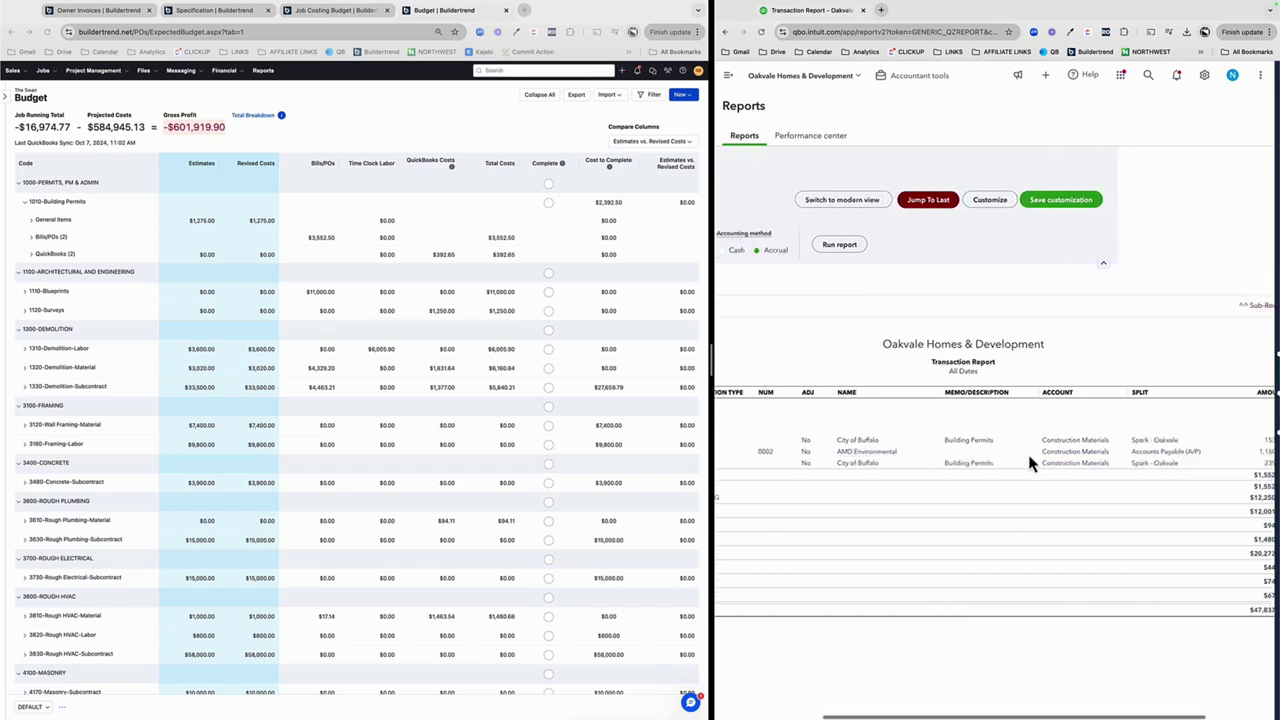
scroll(1000, 452, left, 1)
scroll(975, 456, left, 2)
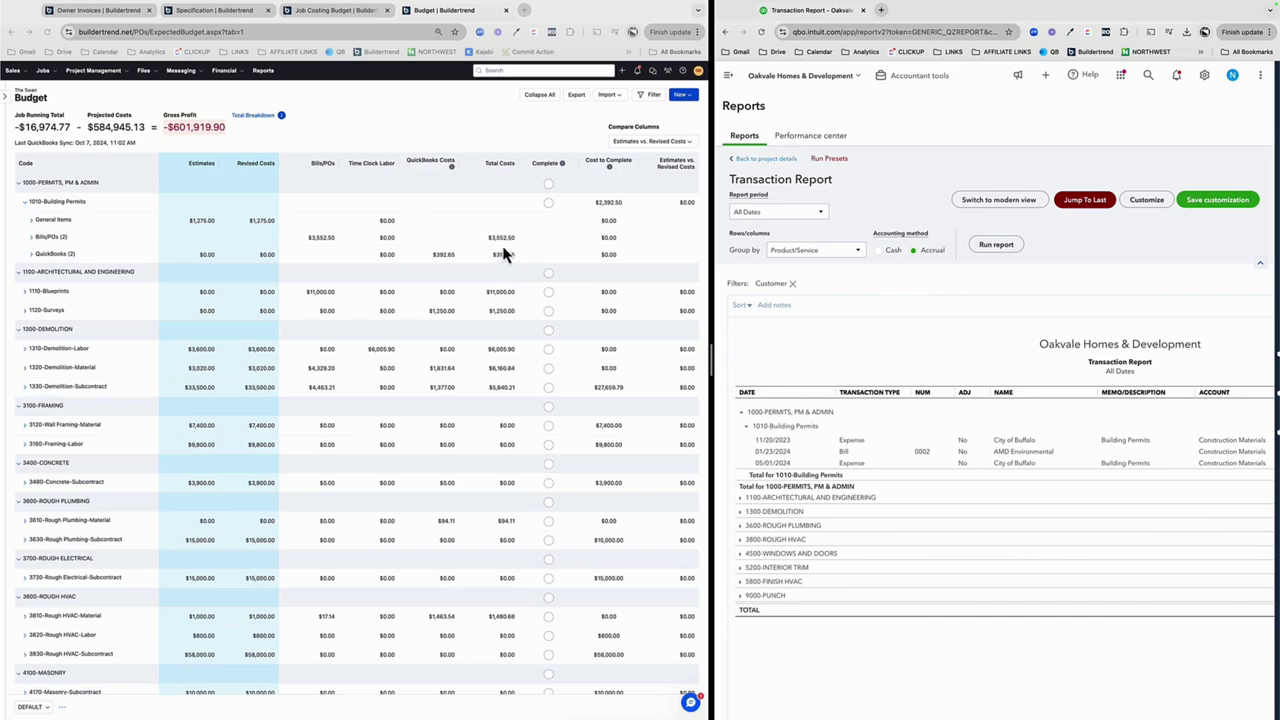
Step: Expand Building Permits' Bills/POs and QuickBooks entries in the budget, and the 1100-ARCHITECTURAL AND ENGINEERING group in the Transaction Report
click(36, 238)
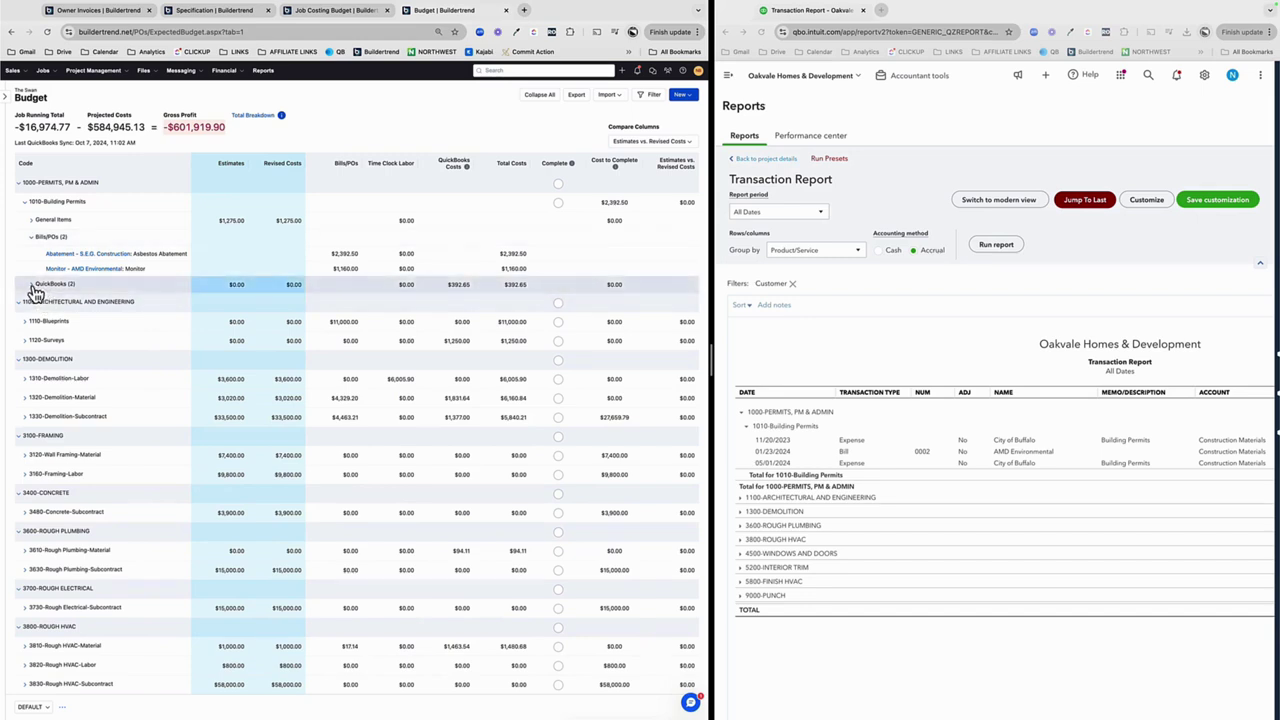
click(32, 285)
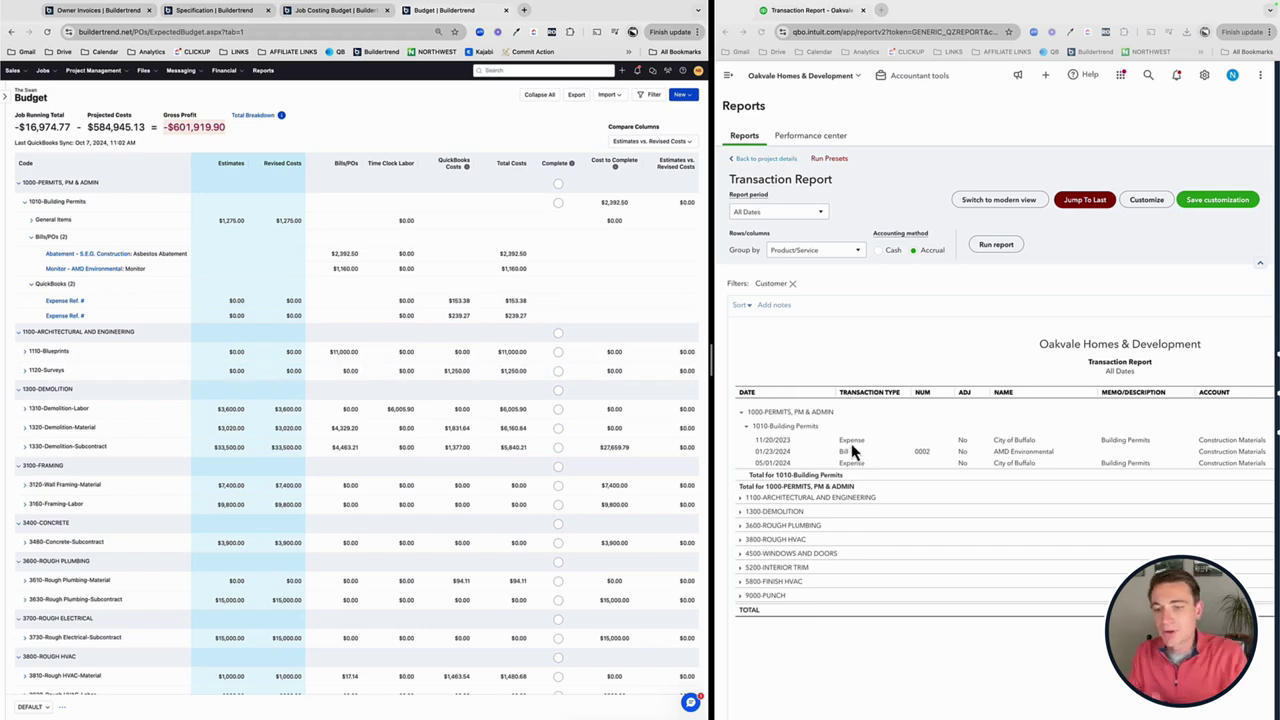
click(741, 499)
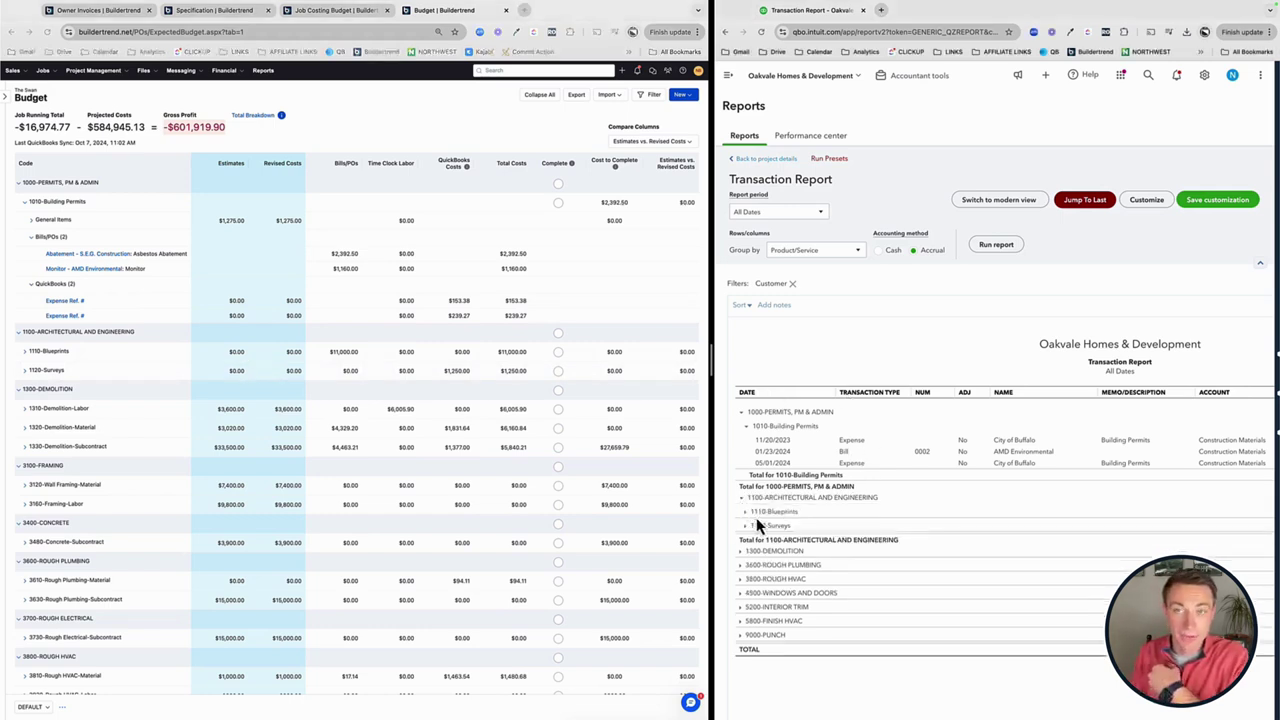
Step: Switch to the other job's Owner Invoices list and open the unreleased invoice that has no deadline
click(129, 12)
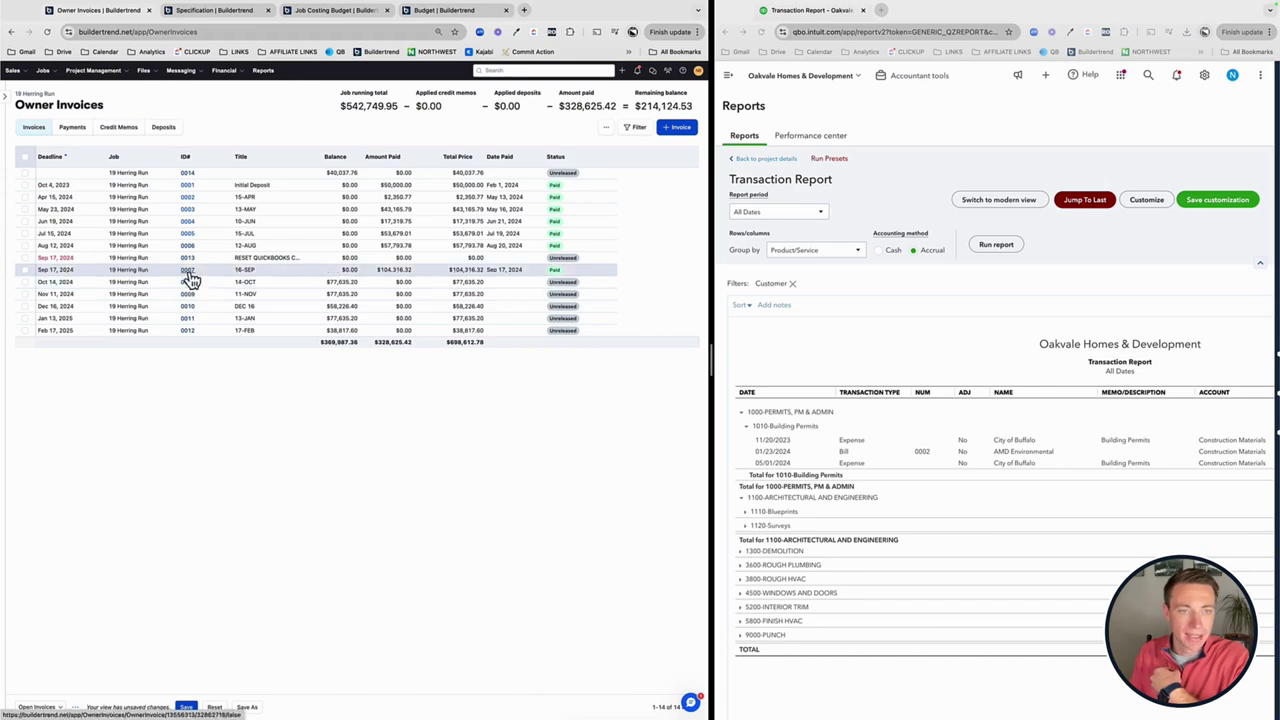
click(189, 175)
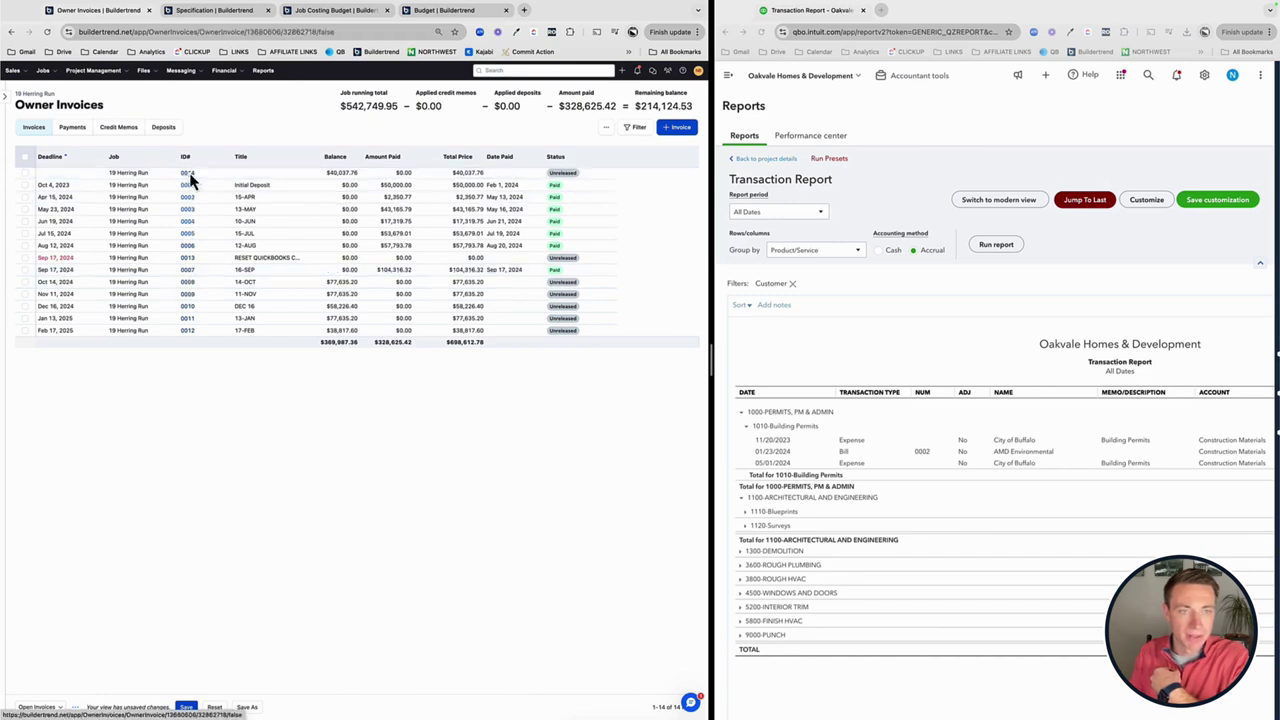